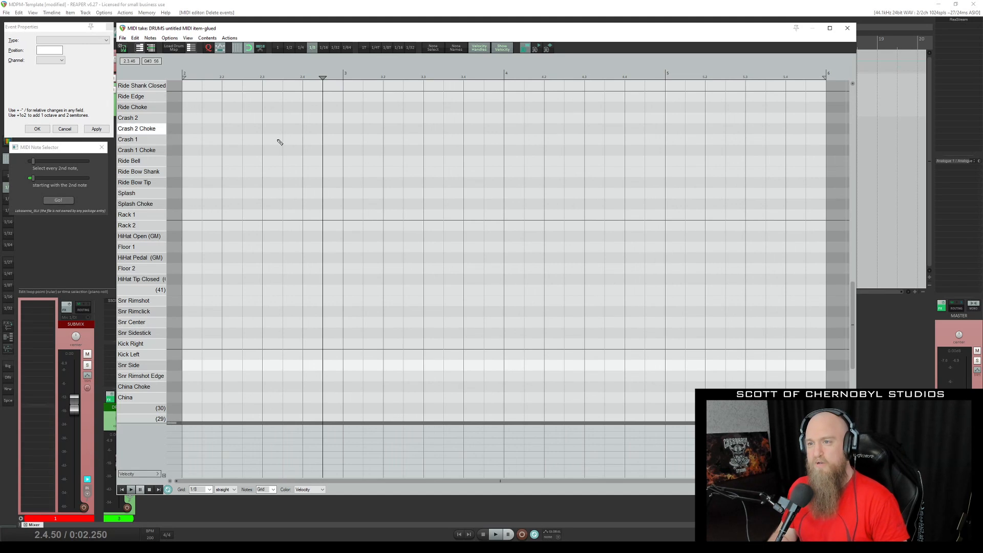
Draw eight consecutive 1/8 notes on Kick Right to fill the first visible bar, and return the edit cursor to the start.
mouse_move(188, 347)
mouse_down()
mouse_move(220, 346)
mouse_move(204, 347)
mouse_up()
click(211, 346)
click(232, 346)
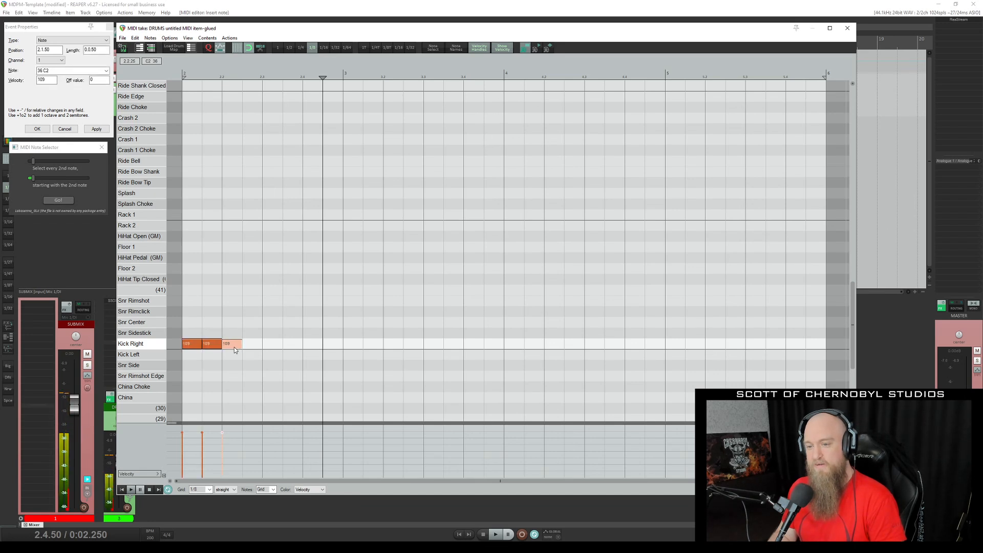
click(251, 346)
click(270, 347)
click(291, 347)
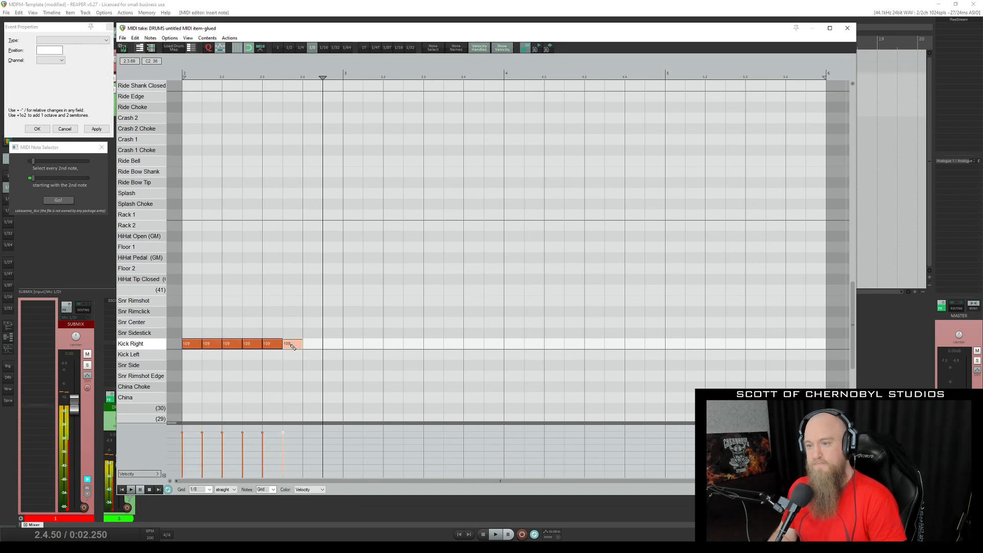
click(310, 347)
click(333, 347)
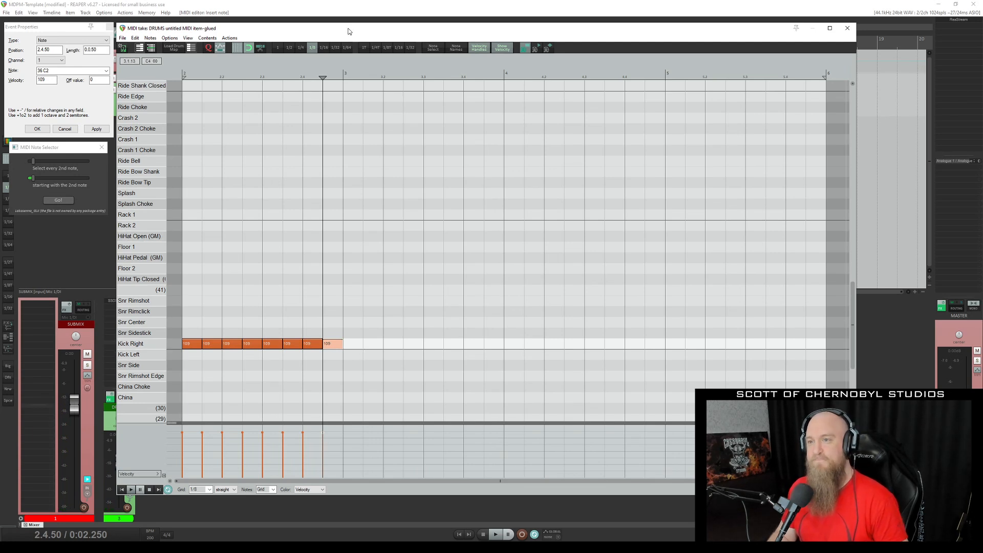
key(Home)
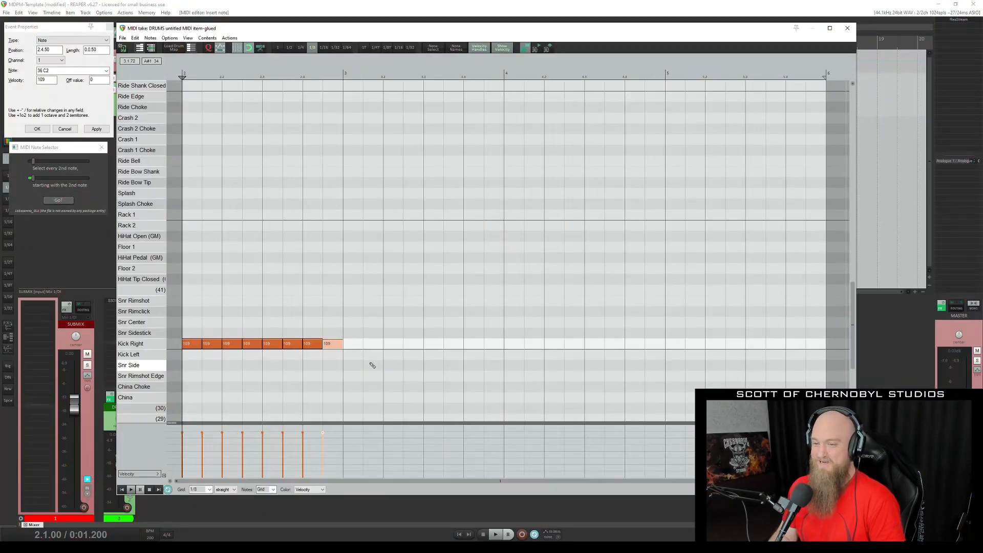
Delete every Kick Right note except the first and lengthen the remaining note to one full bar.
drag(369, 355, 208, 300)
key(Delete)
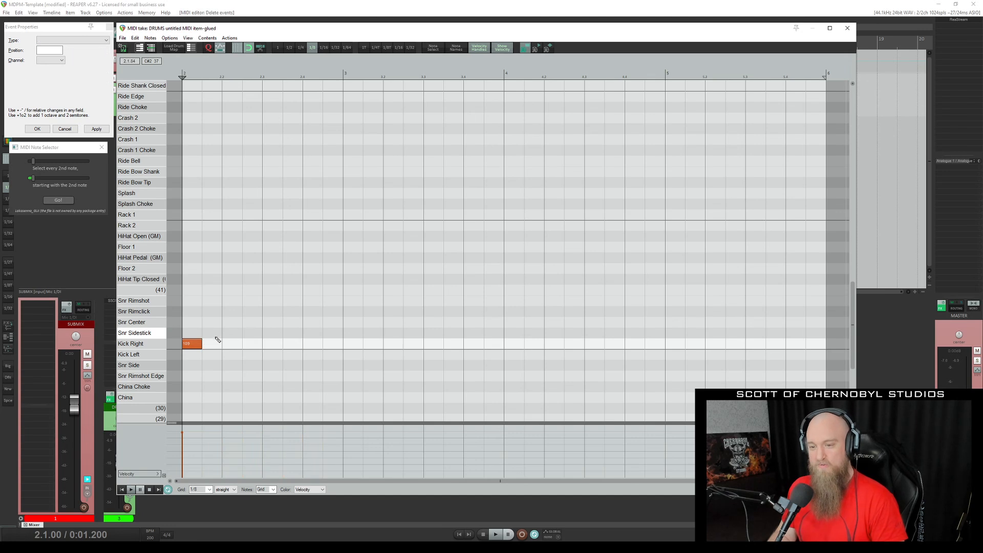
drag(202, 344, 332, 348)
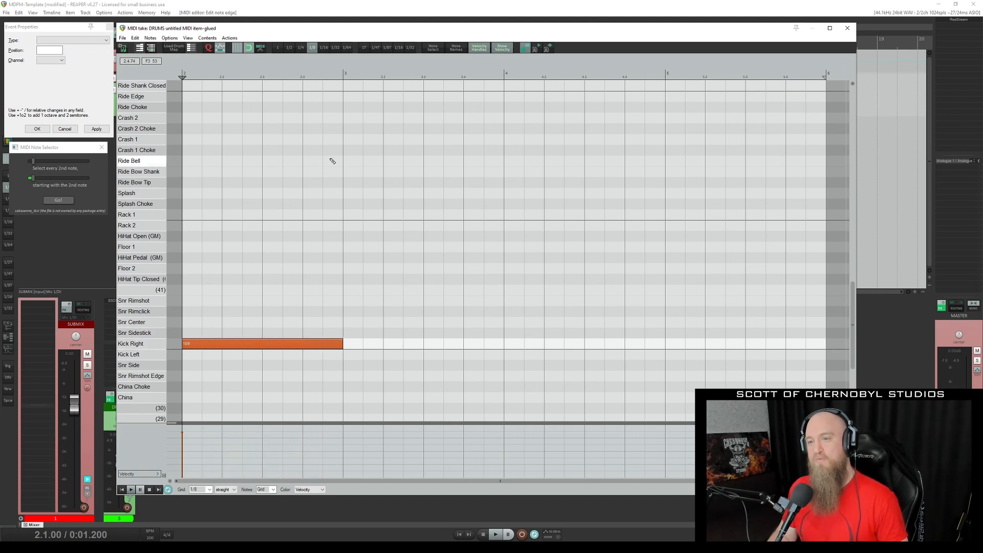
Select the one-bar kick note, split it on the 1/8 grid, and select all resulting notes.
key(ctrl+a)
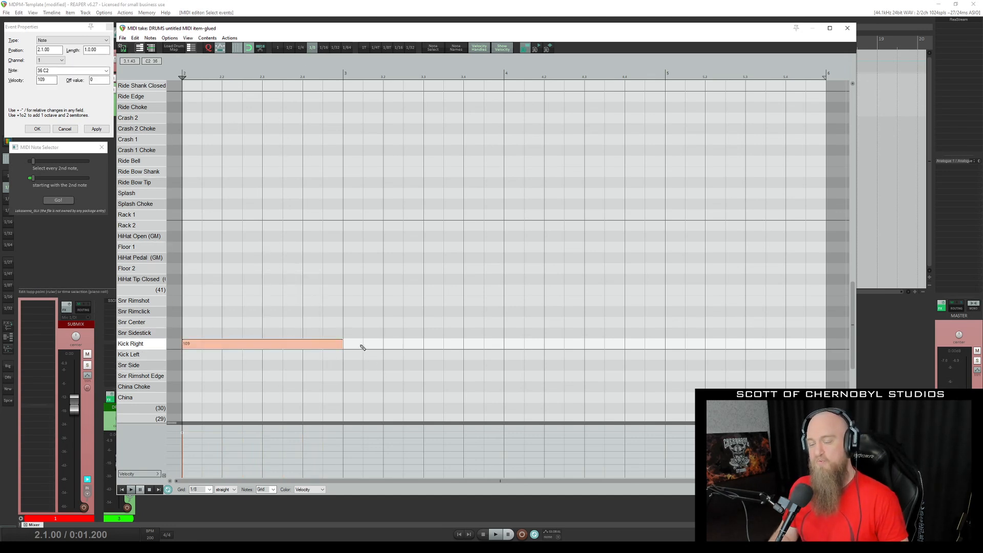
key(shift+s)
drag(406, 379, 187, 303)
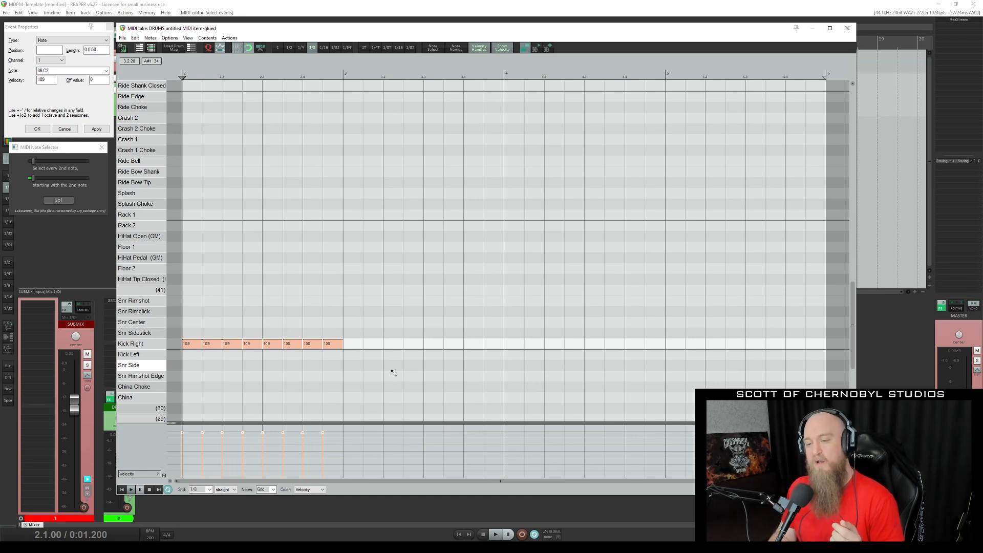
Remove the seven split kick notes after the first and stretch the first one back to a full bar.
drag(392, 370, 211, 285)
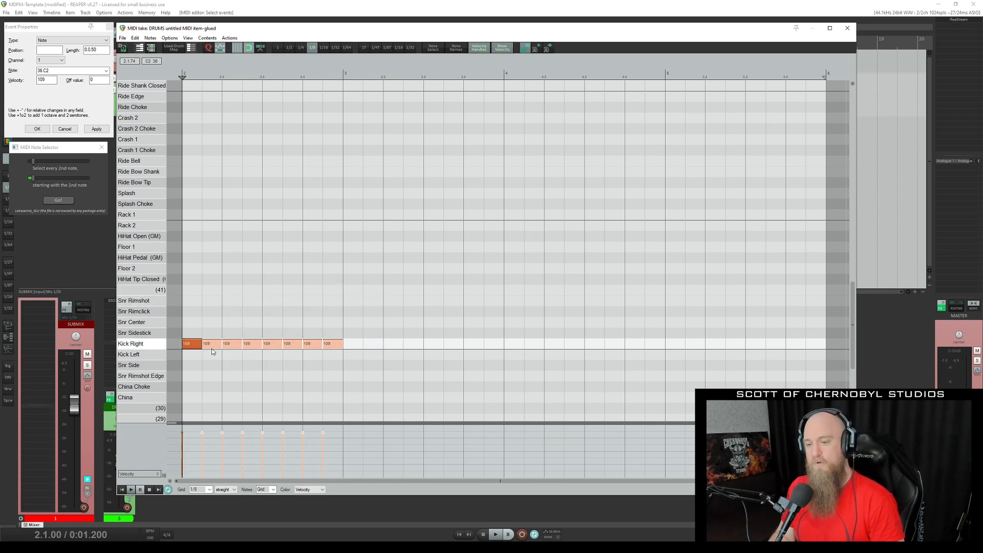
key(Delete)
drag(200, 342, 343, 342)
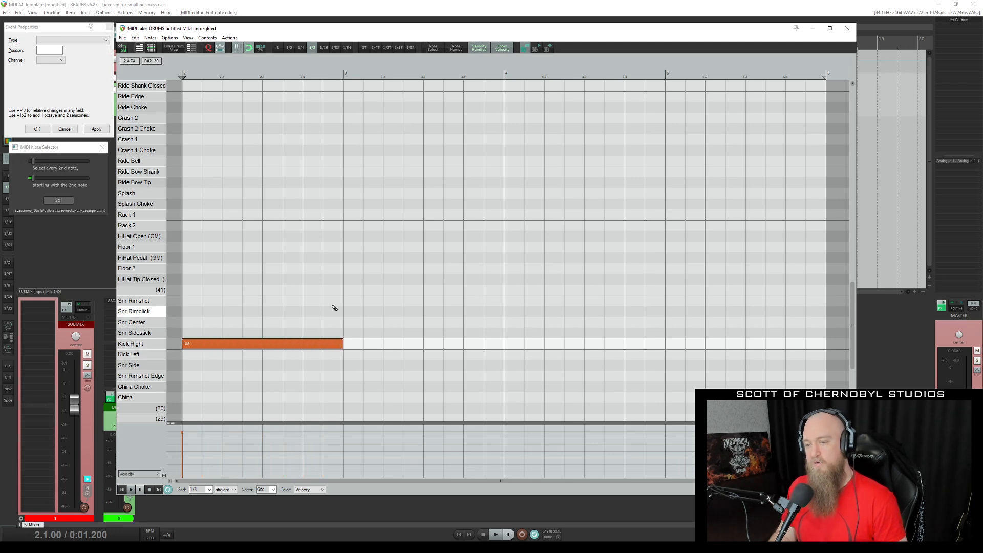
Set the grid to 1/16, try splitting the one-bar kick note on it, and undo the split.
key(6)
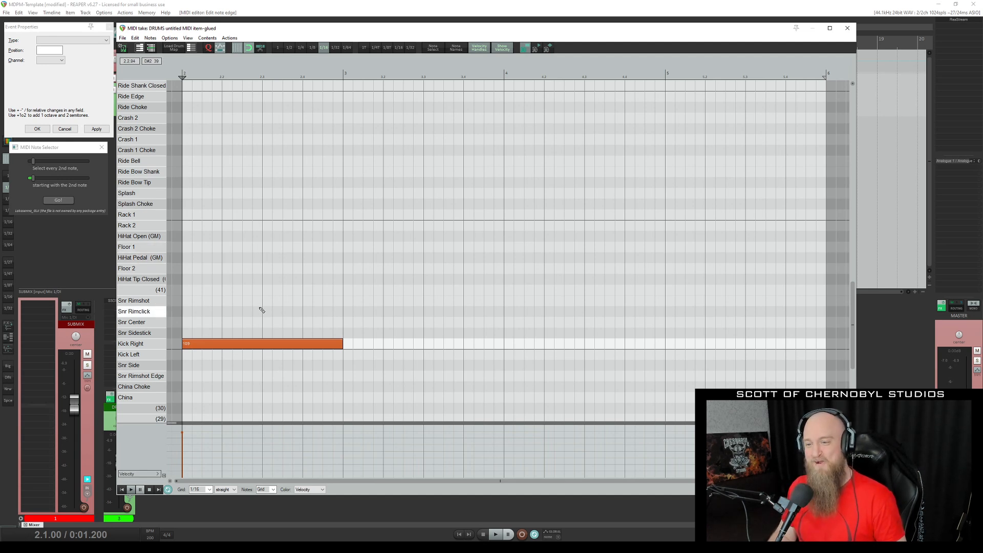
drag(260, 302, 310, 373)
key(s)
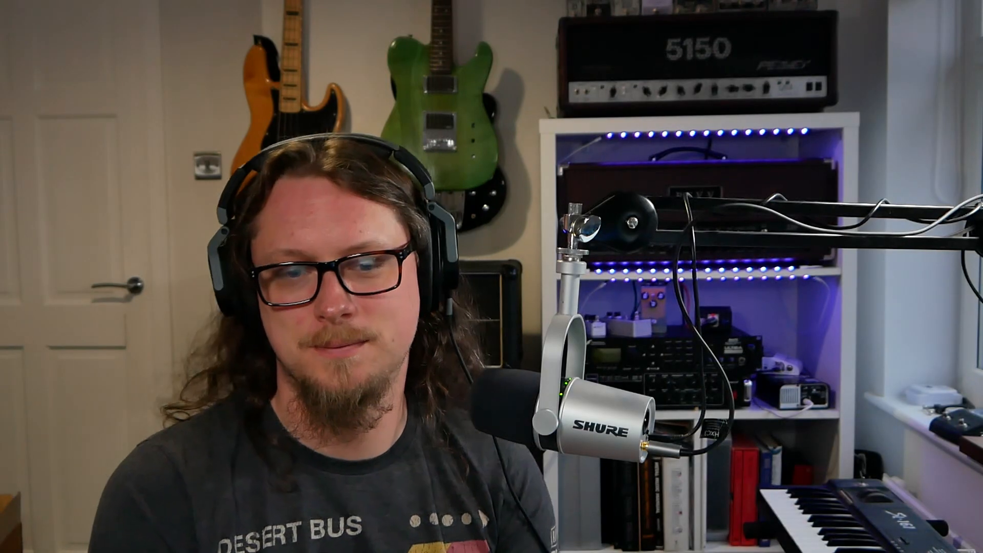
key(ctrl+z)
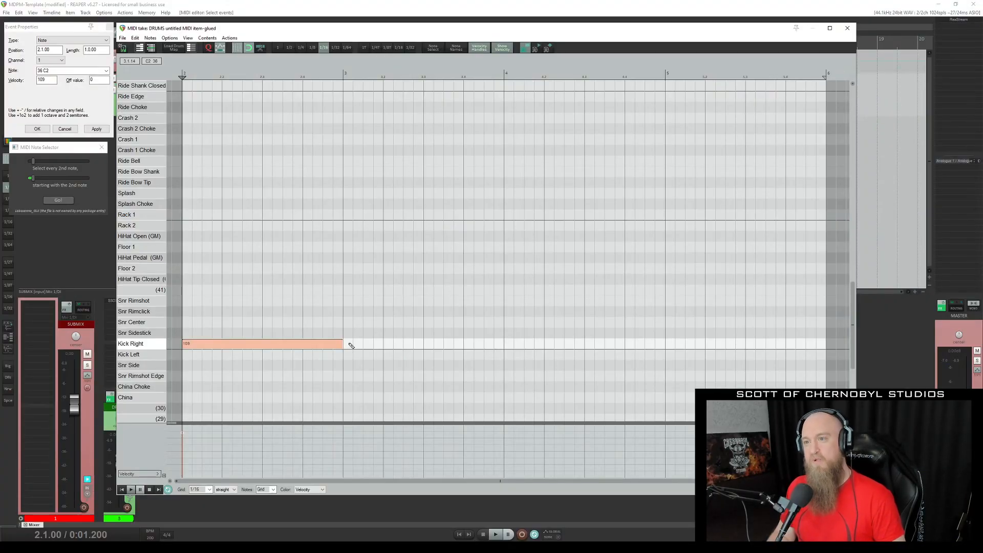
Set the grid to 1/8 triplet and split the one-bar kick note on that grid.
key(t)
key(8)
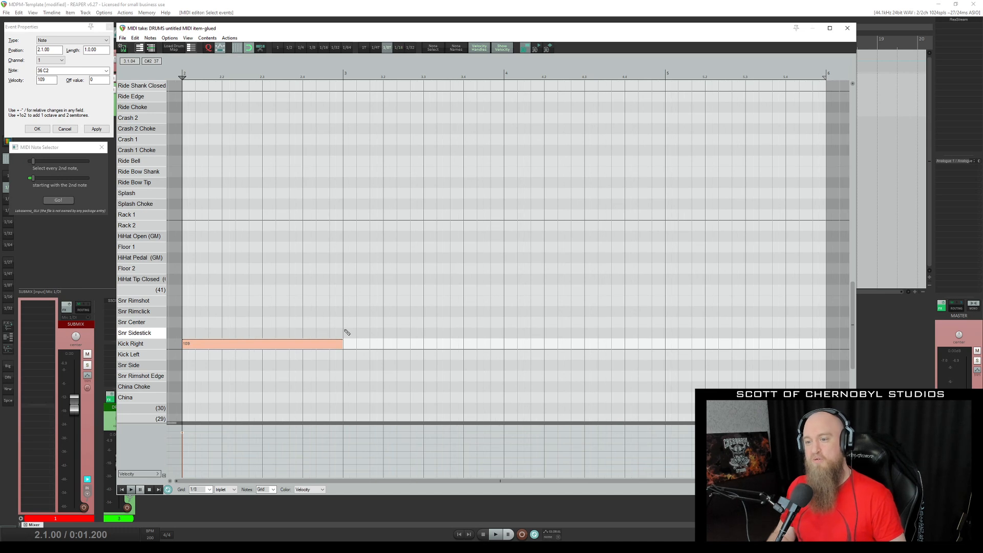
key(shift+s)
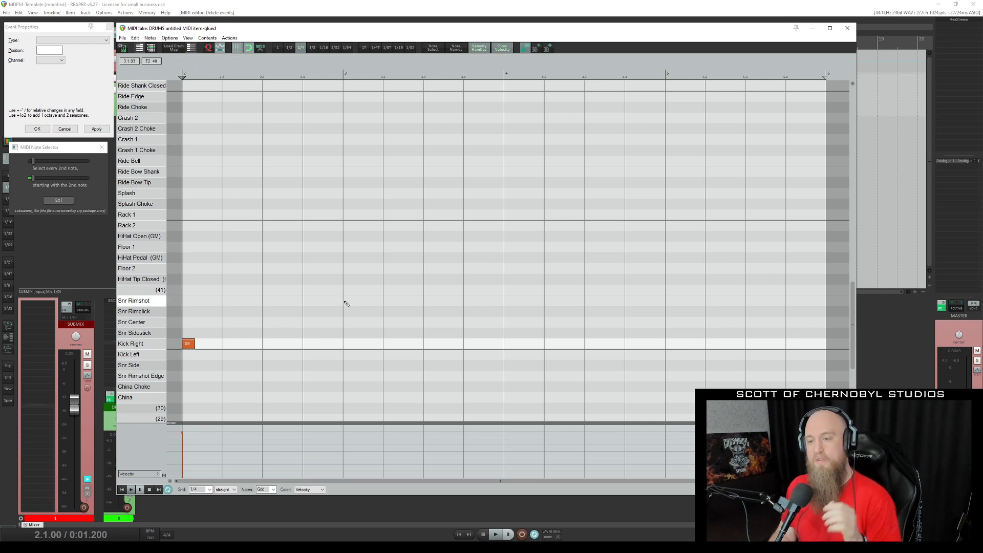
Step the straight grid from 1/4 to finer divisions including 1/32, and finish on 1/16.
key(4)
key(5)
key(6)
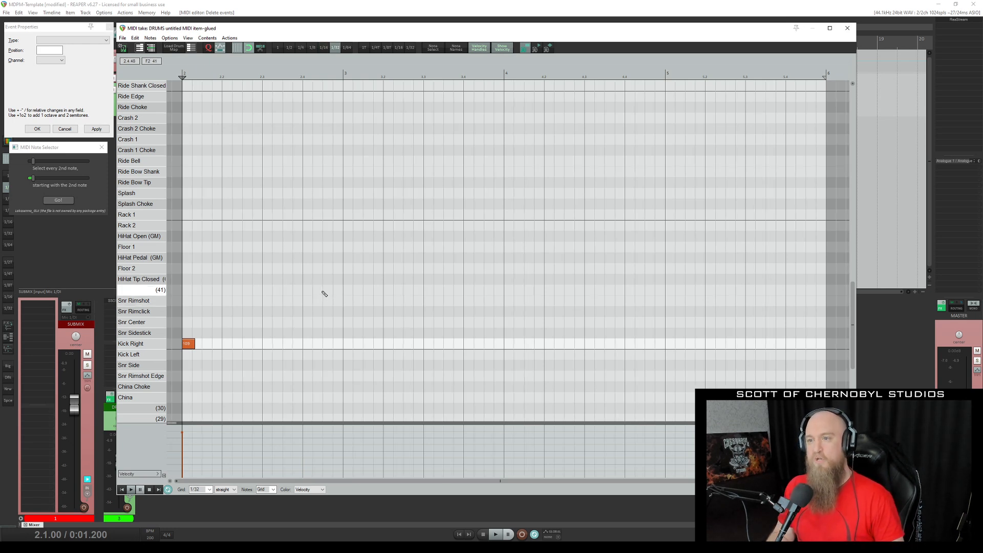
key(7)
key(6)
key(5)
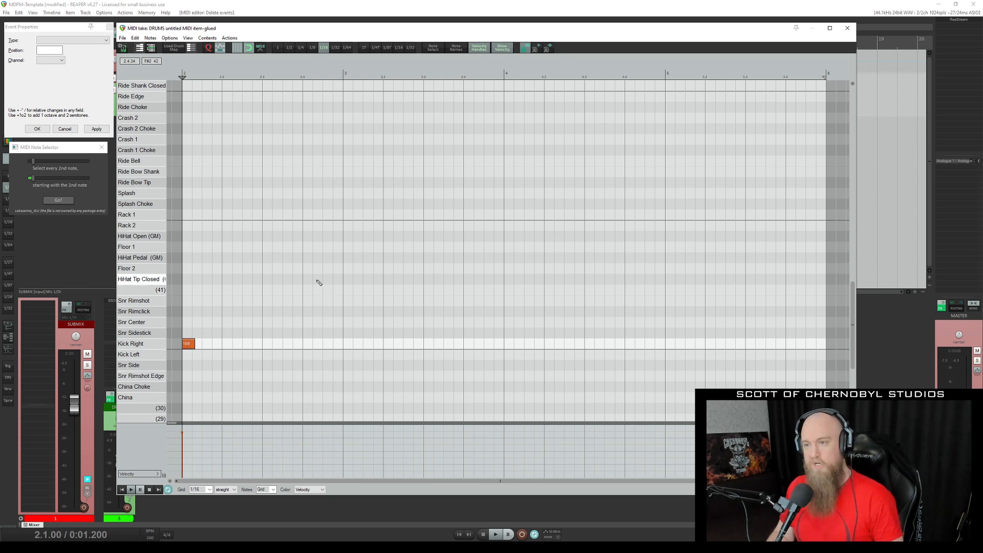
Alternate the grid between 1/8 and 1/16, try 1/16 triplet, and return to straight 1/16.
scroll(317, 281, up, 2)
scroll(315, 279, down, 5)
scroll(315, 279, up, 2)
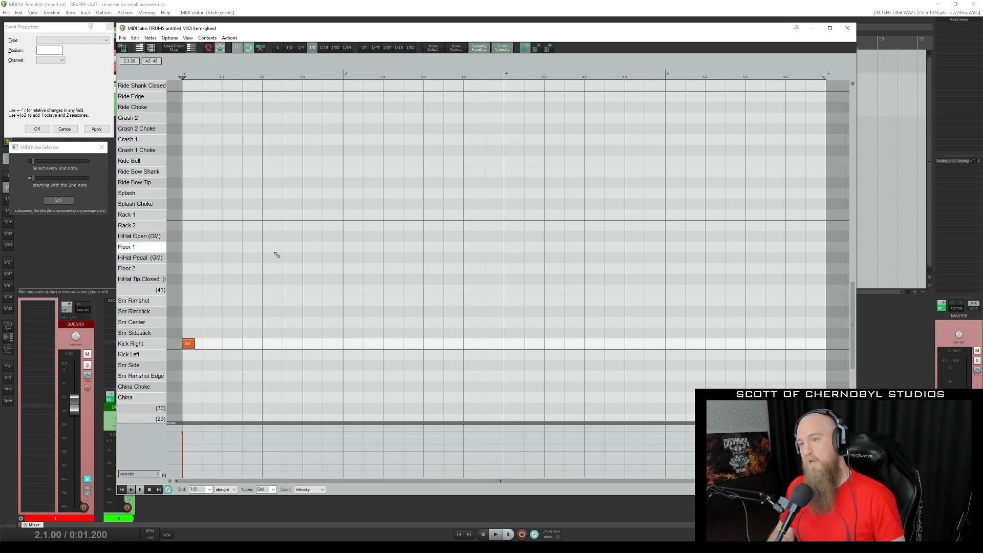
scroll(274, 254, up, 2)
scroll(277, 254, down, 1)
scroll(274, 264, up, 1)
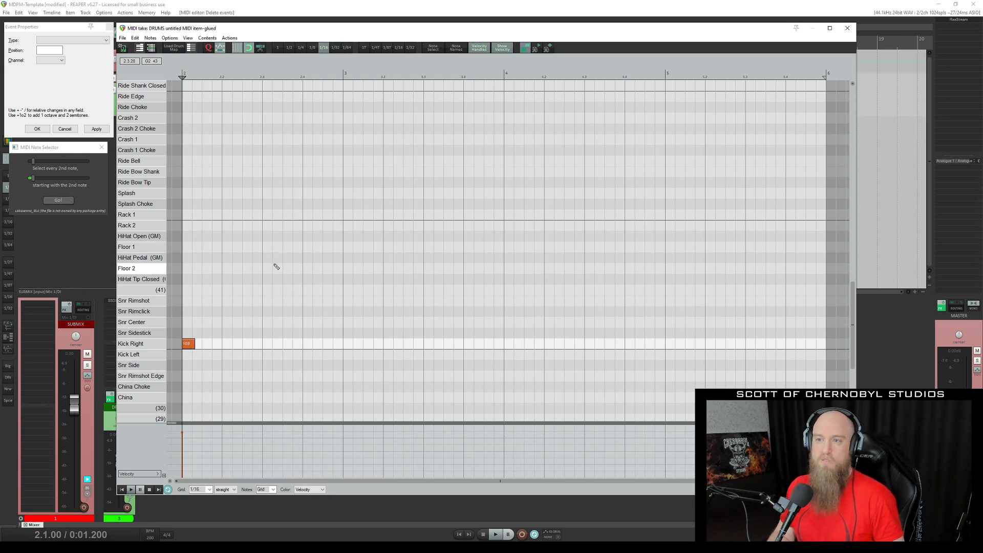
scroll(275, 269, down, 1)
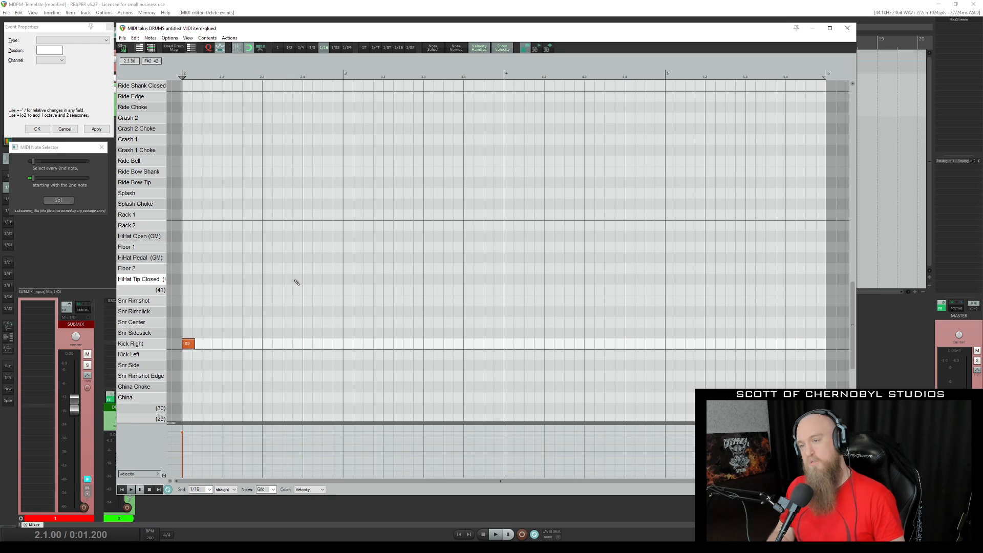
key(t)
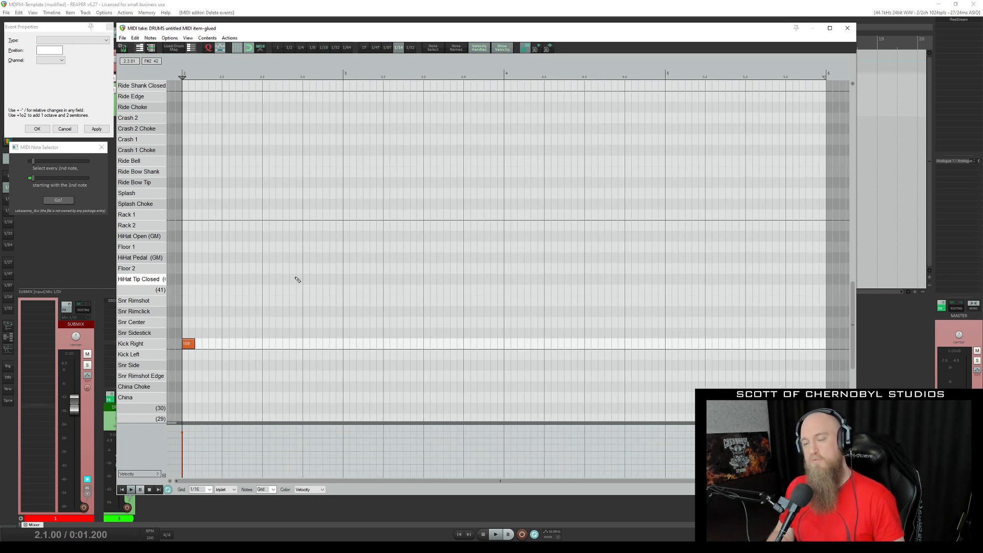
scroll(297, 279, down, 1)
scroll(298, 280, down, 3)
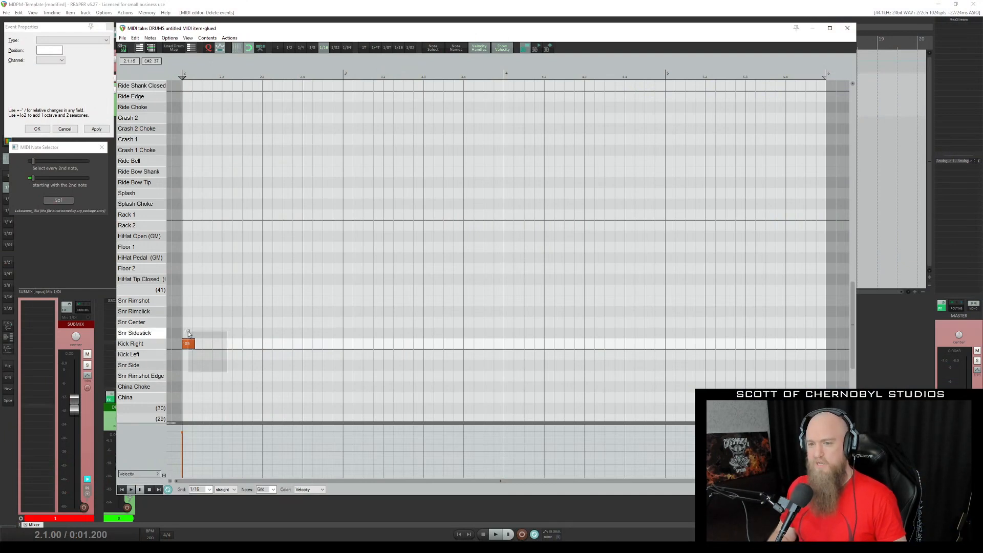
Lengthen the short kick note to four bars, split it on the 1/16 grid, and select all the notes.
drag(194, 343, 552, 359)
key(shift+s)
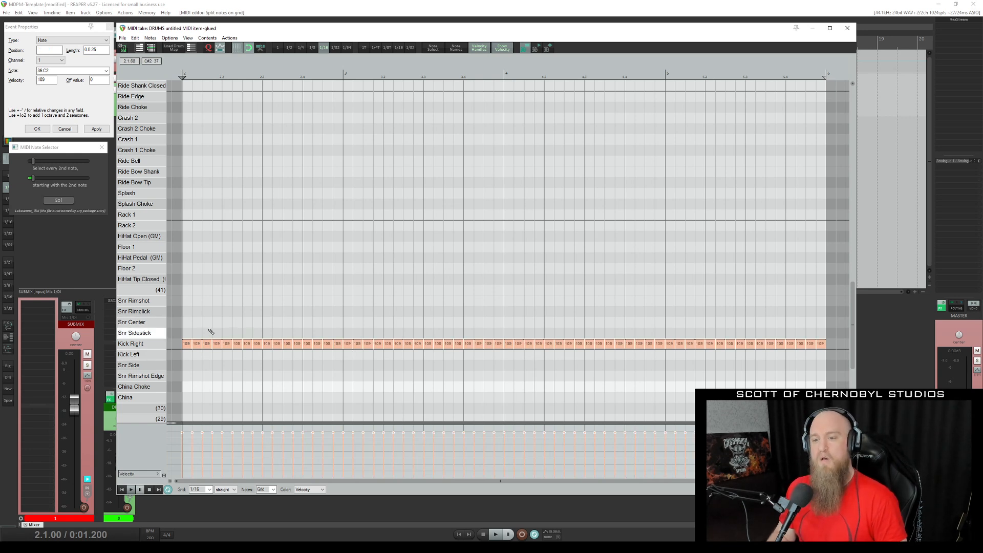
drag(187, 321, 819, 381)
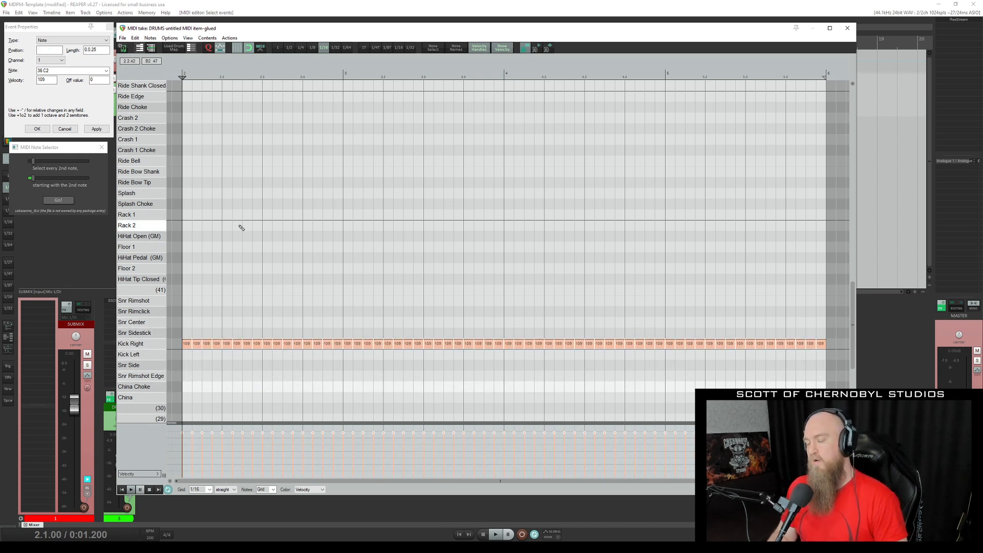
Set the velocity of all selected kick notes to 115 in the event properties and apply it.
drag(52, 80, 4, 85)
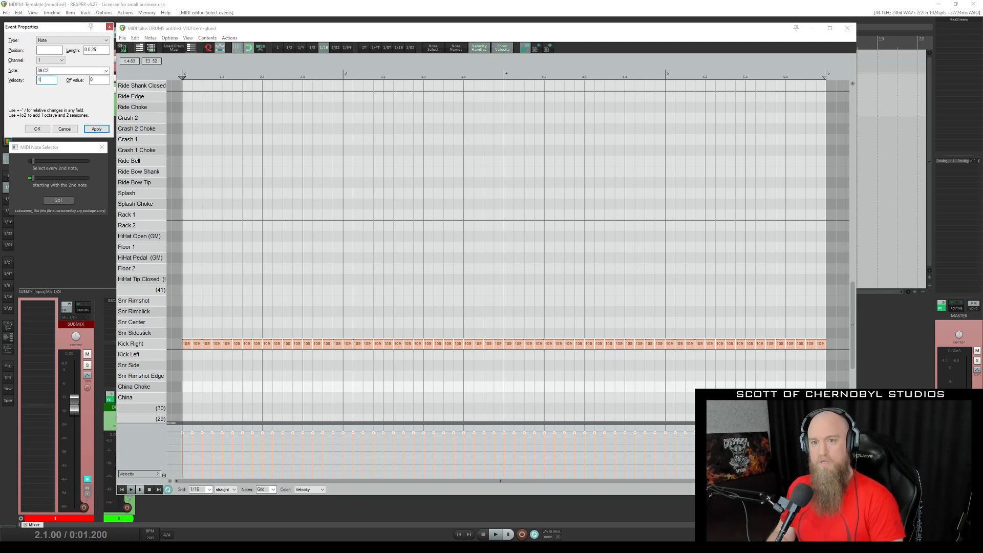
text(115)
click(96, 129)
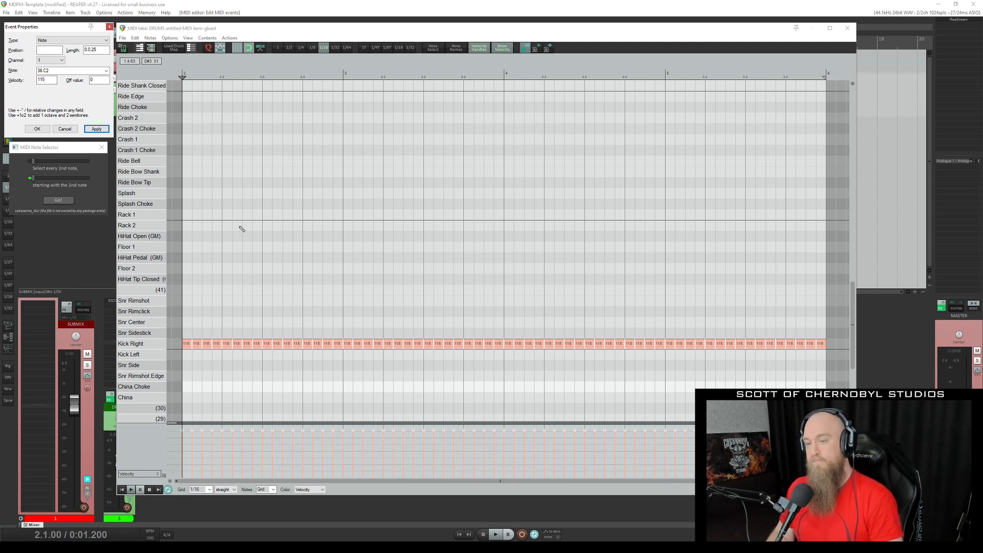
Select every 2nd kick note, starting with the 2nd note, and move the selection down to Kick Left.
click(197, 344)
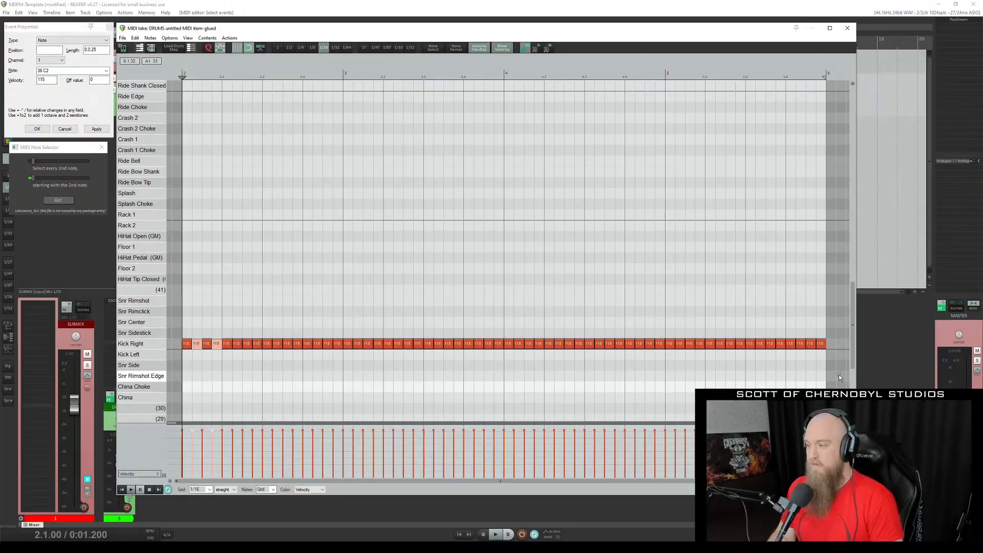
drag(841, 375, 181, 277)
click(58, 201)
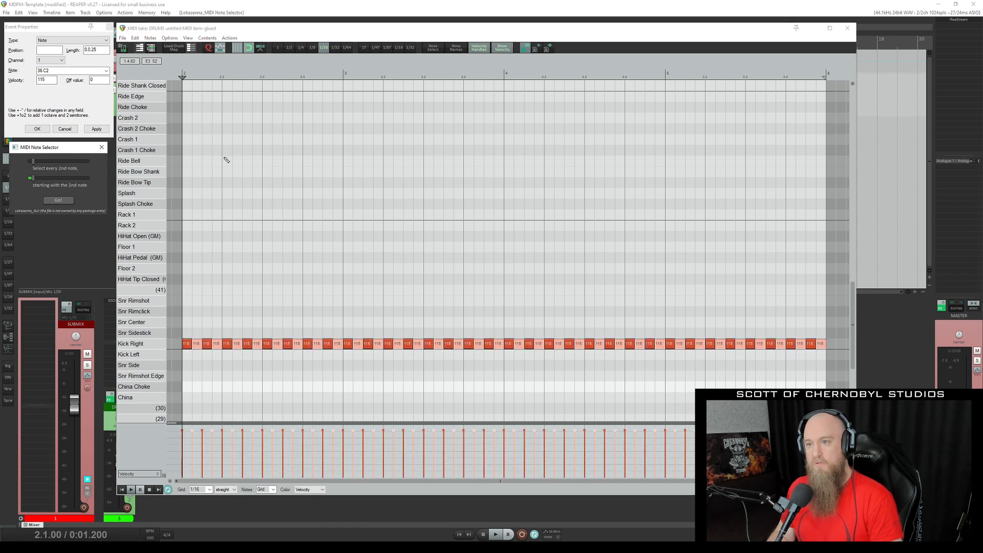
click(392, 32)
key(Down)
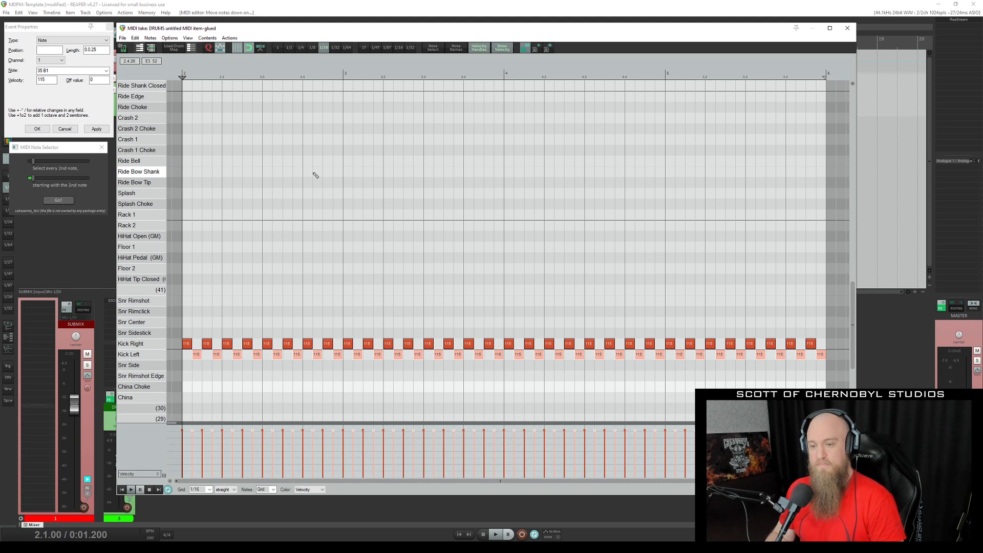
Move the Kick Left notes back up to Kick Right and delete all the kick notes.
click(51, 148)
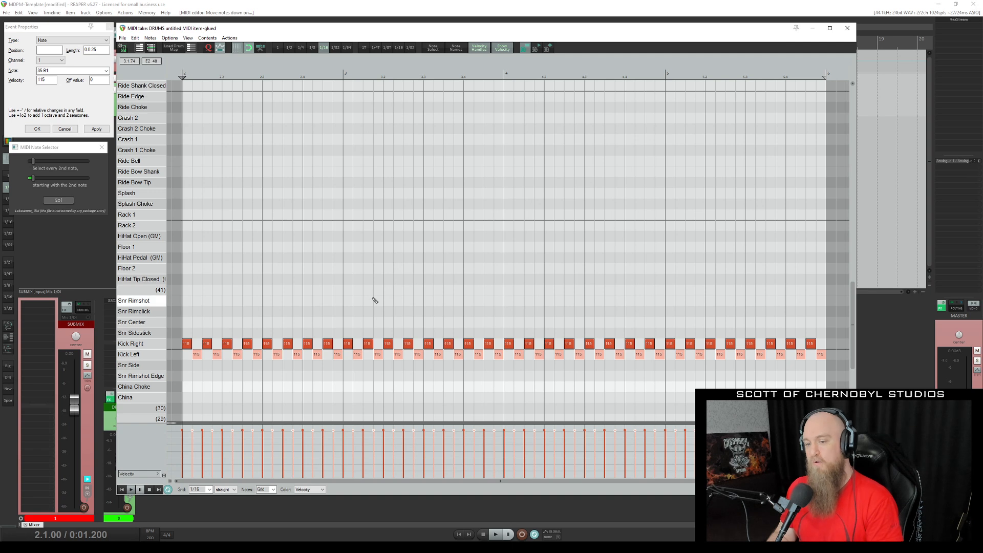
key(Up)
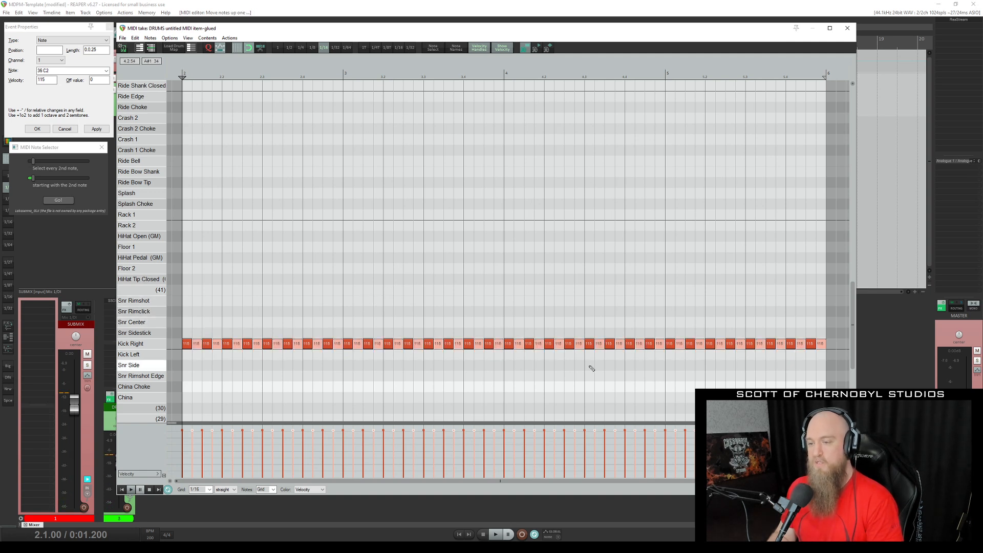
drag(835, 361, 178, 282)
key(Delete)
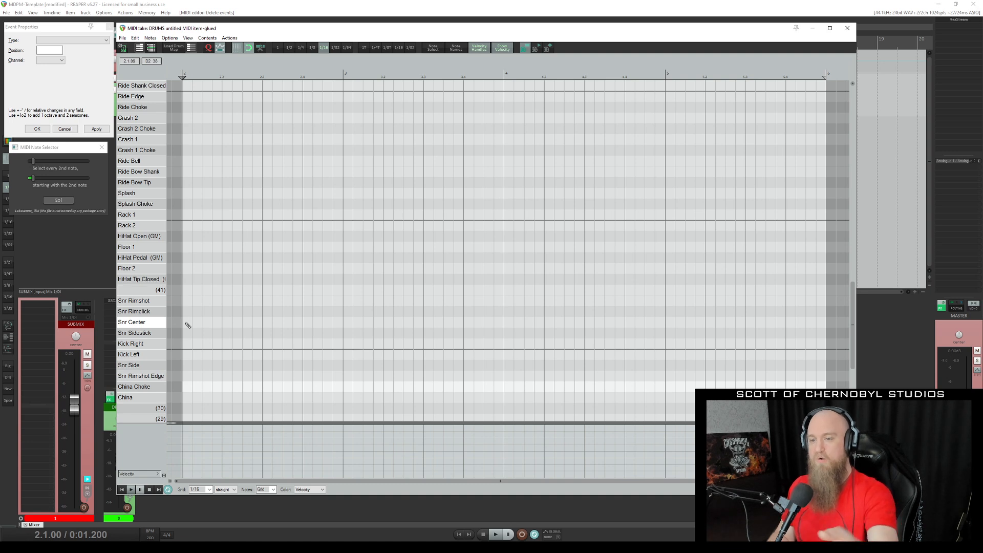
Draw a one-bar note on Snr Center in the first visible bar and split it on the 1/16 grid.
drag(187, 325, 334, 324)
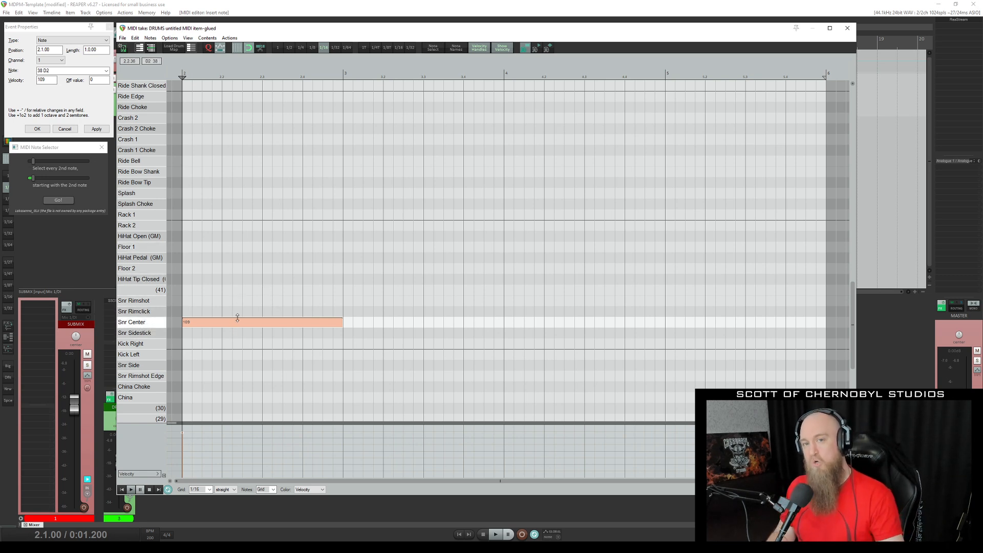
key(s)
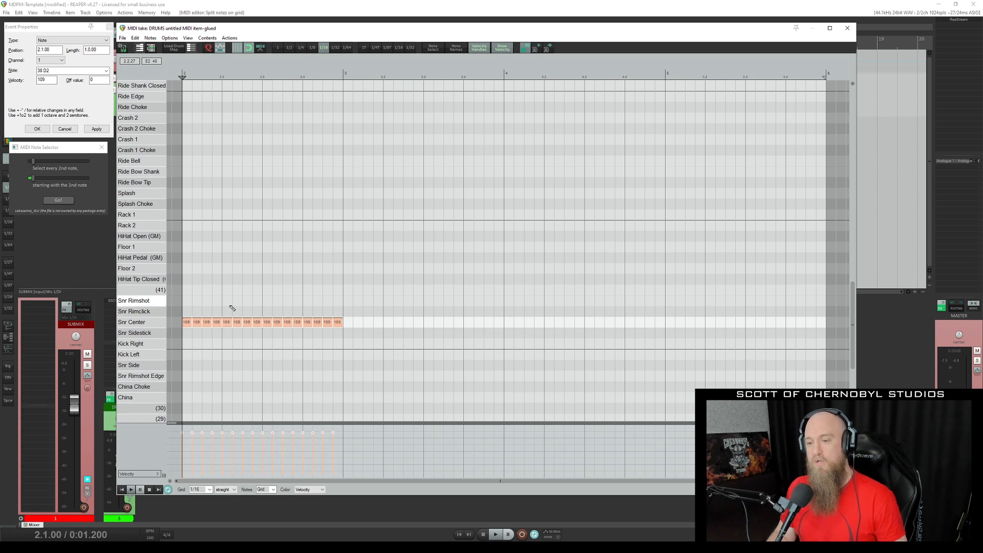
Move all Snr Center notes after the first four up to Rack 1 and select the last eight.
drag(228, 305, 449, 351)
drag(228, 322, 382, 229)
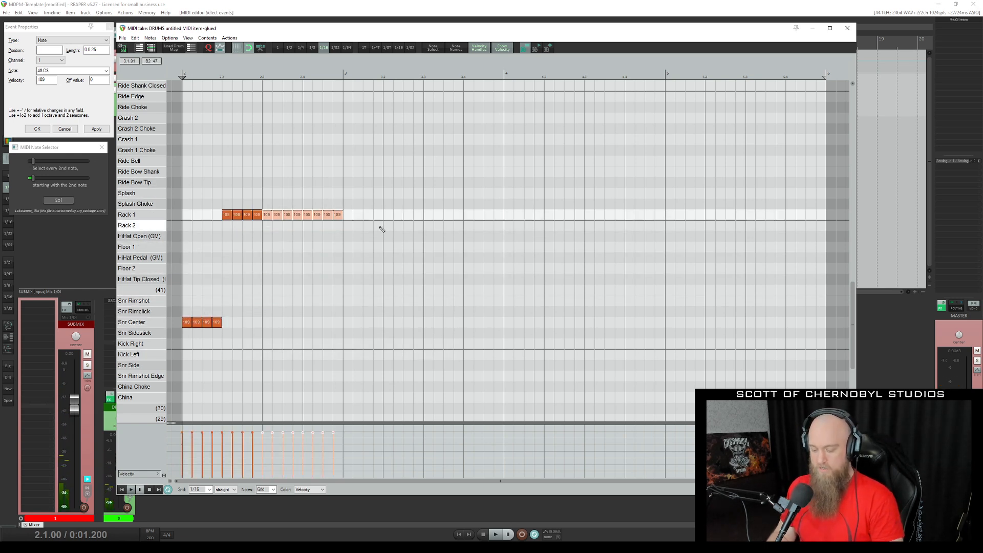
Move the last eight Rack 1 notes down to Rack 2, and the last four of those to Floor 1.
key(Down)
drag(309, 211, 373, 257)
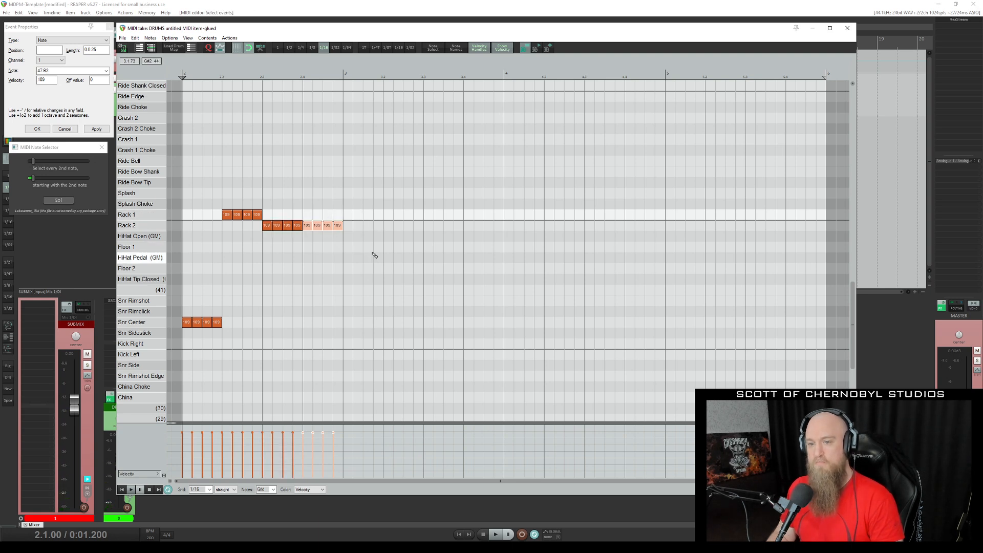
key(Down)
key(Down)
Select the whole snare and tom fill and delete it.
drag(389, 346, 185, 147)
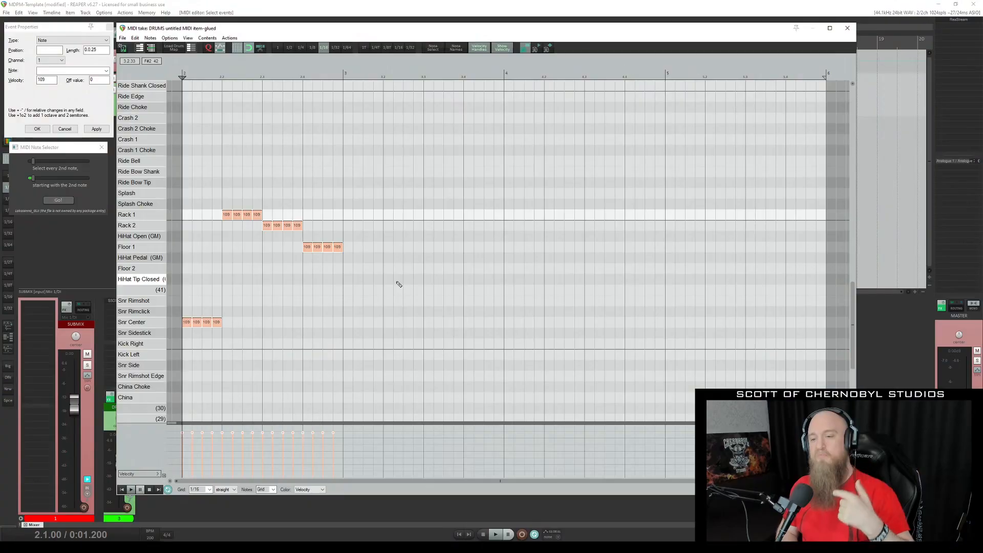
drag(414, 357, 178, 177)
key(Delete)
Draw a one-bar note on Snr Center in bar 2 and split it on the 1/16 grid.
mouse_move(184, 324)
mouse_down()
mouse_move(337, 322)
mouse_move(389, 300)
mouse_move(361, 300)
mouse_up()
key(s)
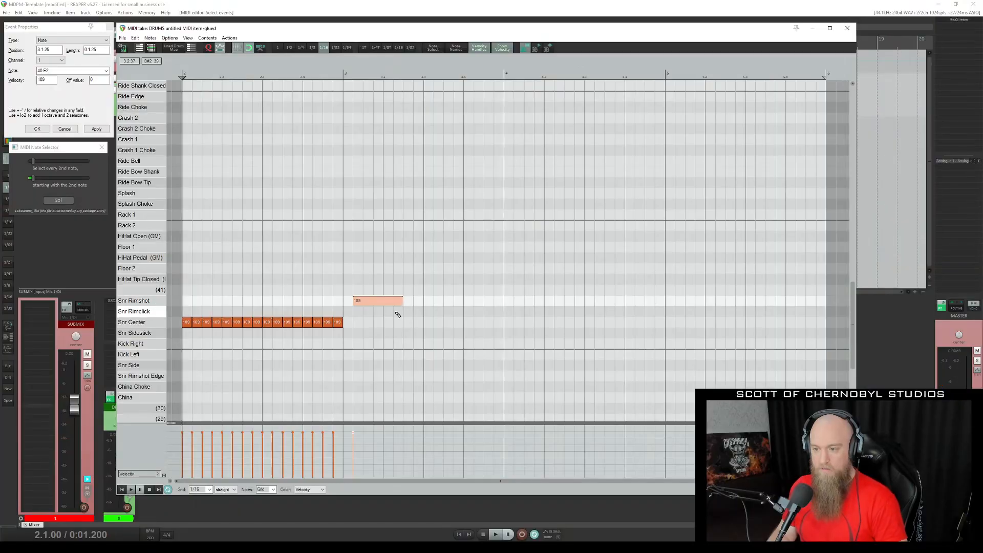
key(Delete)
Draw consecutive one-beat notes on Snr Rimshot, Rack 1, Rack 2 and Floor 1 across bar 3 and split them on the 1/16 grid.
drag(349, 300, 375, 287)
click(385, 215)
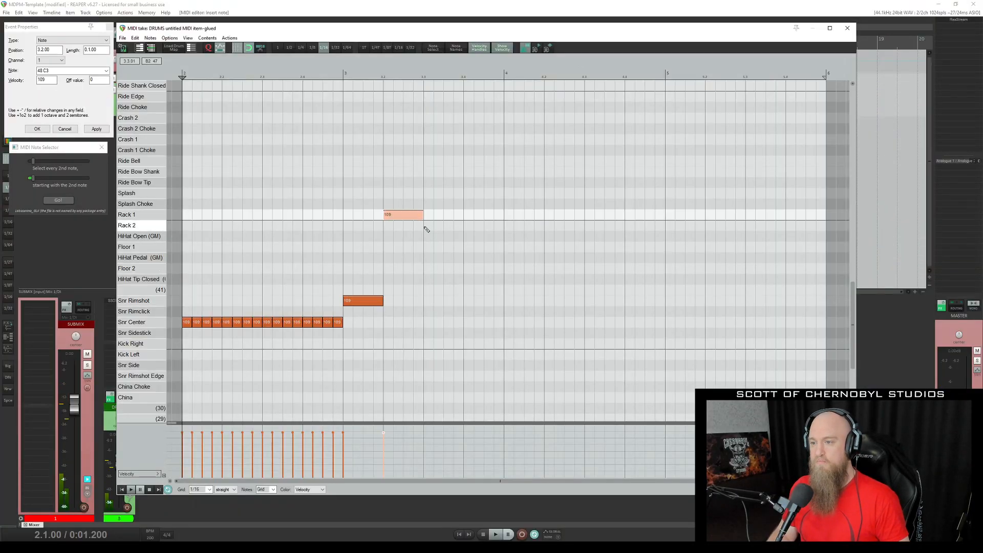
click(430, 226)
drag(468, 247, 499, 248)
mouse_move(582, 318)
mouse_down()
mouse_move(441, 247)
mouse_move(358, 187)
mouse_up()
key(s)
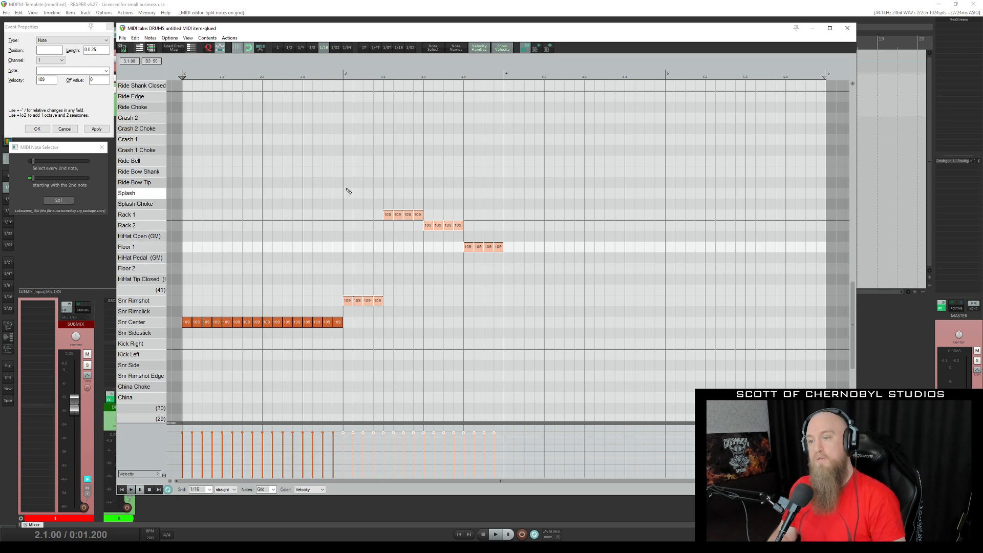
Select every 2nd note of the bar 3 fill, starting with the 2nd note, and lower their velocity to 81.
drag(345, 189, 563, 314)
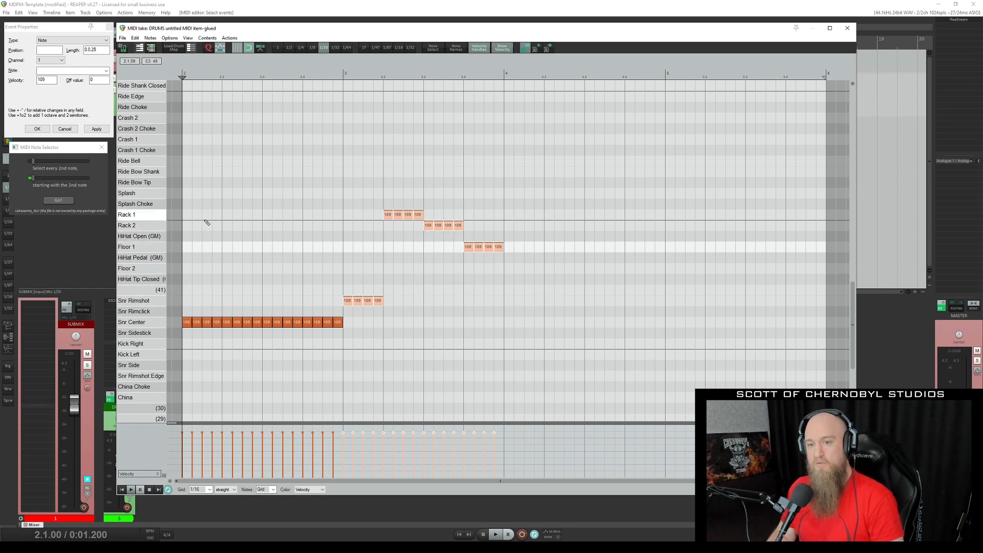
drag(343, 173, 524, 303)
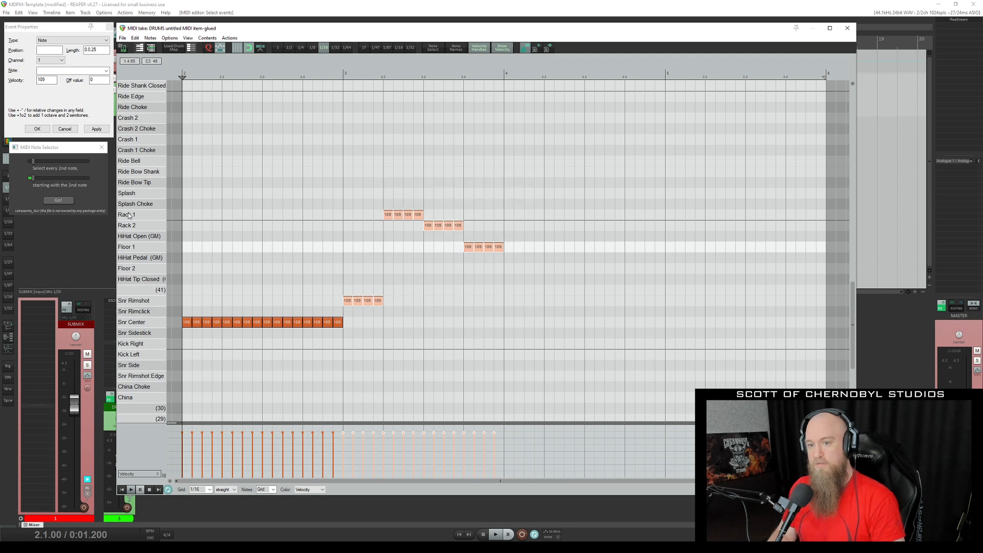
click(68, 200)
drag(394, 433, 398, 445)
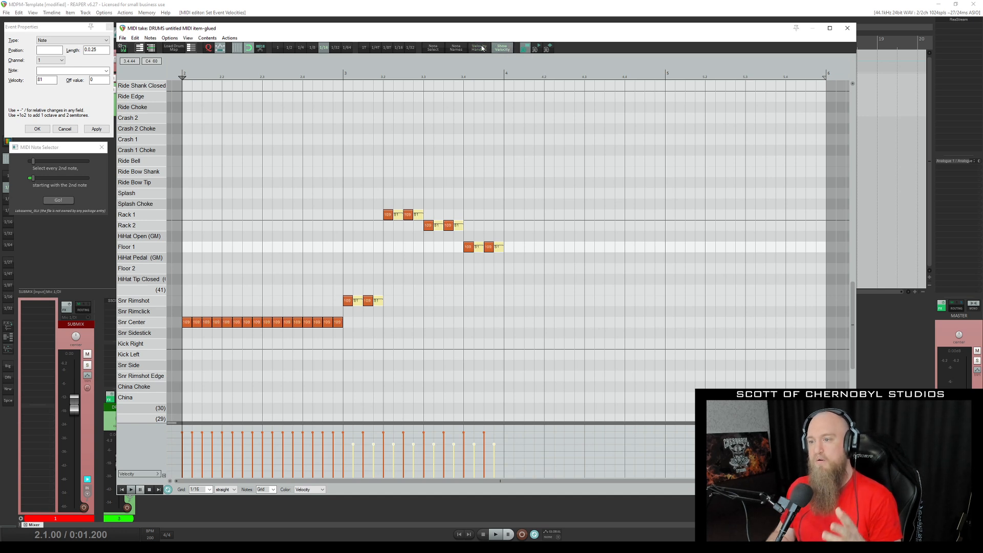
Hide the velocity values on the notes and lower the velocity of the four Rack 2 notes together.
click(503, 49)
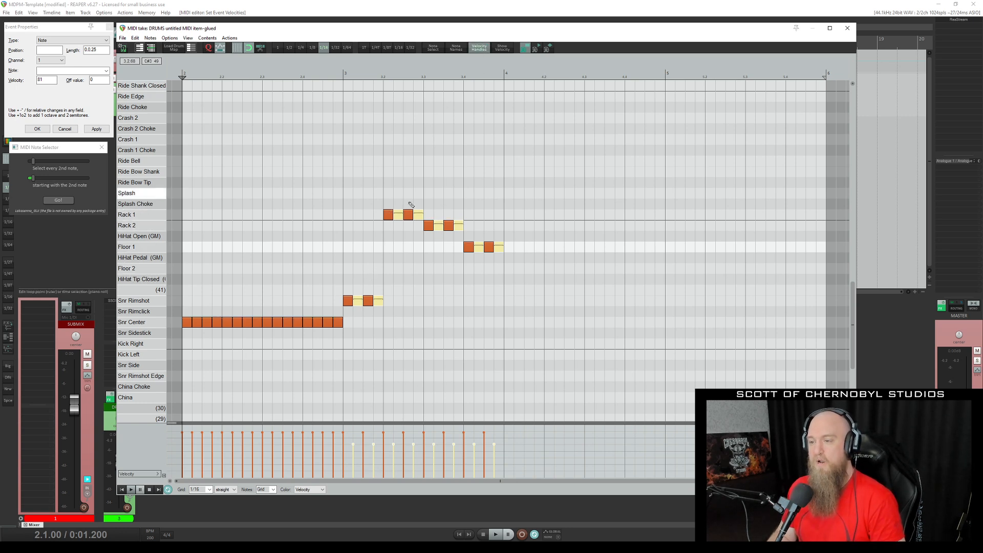
drag(430, 214, 463, 229)
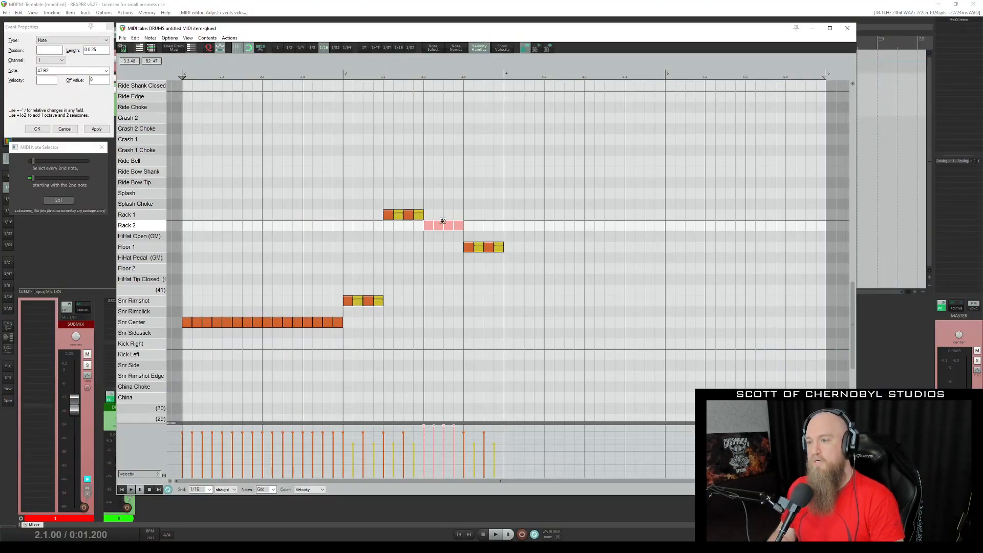
drag(439, 220, 439, 237)
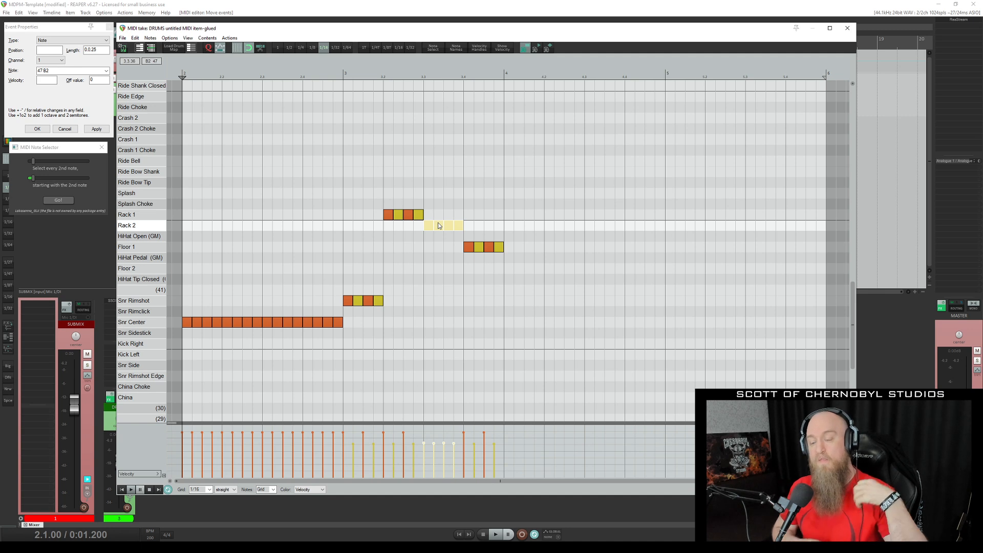
Delete the bar 3 fill and all Snr Center notes except the first one.
drag(362, 197, 575, 314)
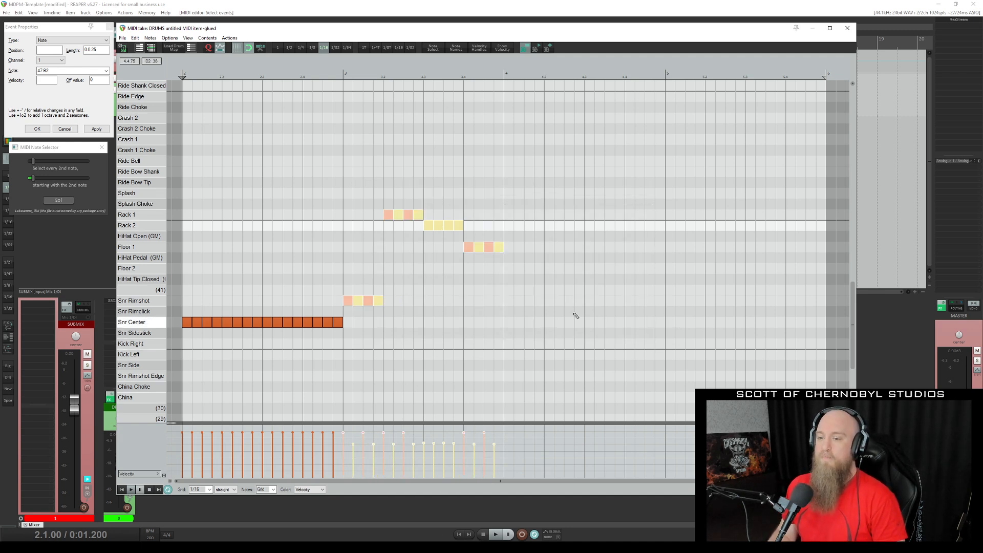
key(Delete)
drag(416, 344, 195, 277)
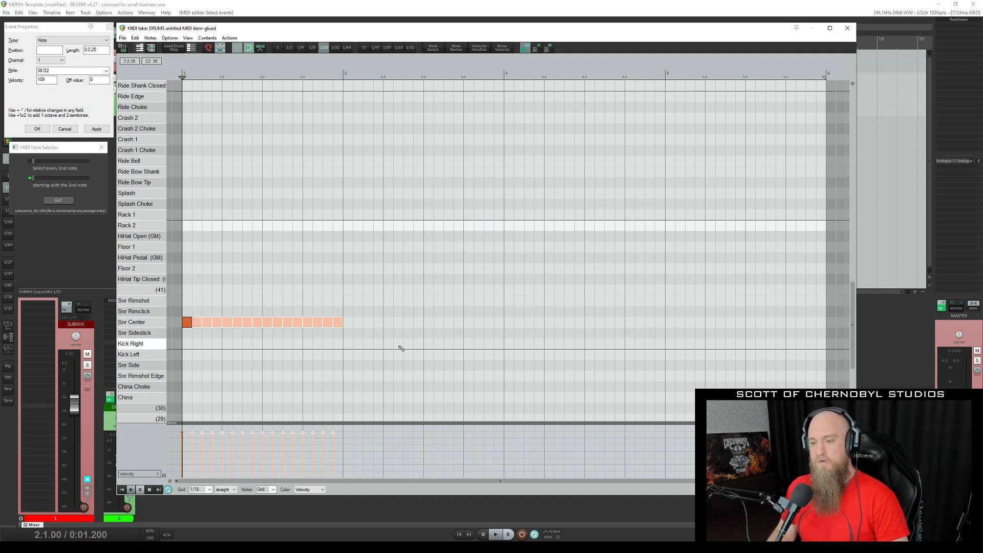
drag(399, 344, 195, 276)
key(Delete)
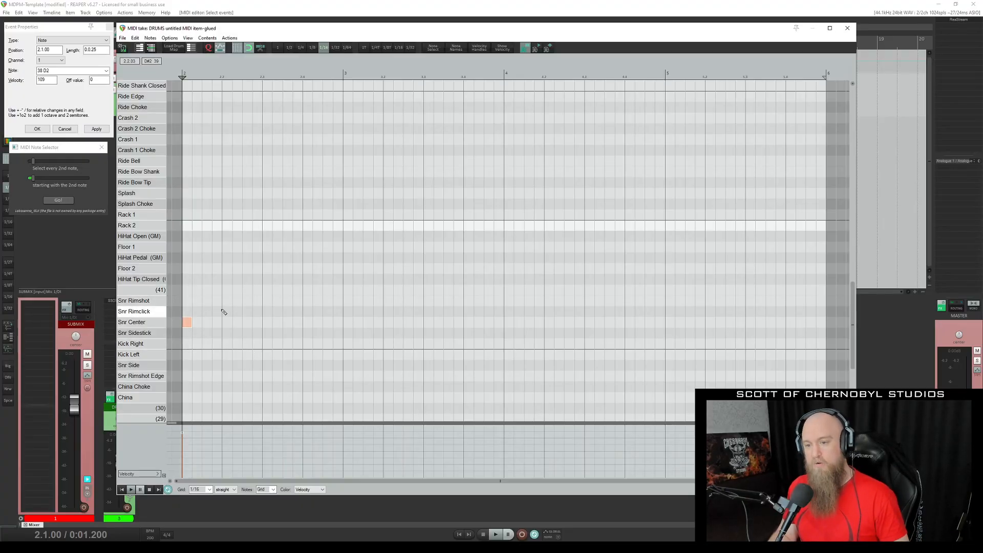
Paste copies of the remaining Snr Center note to make four consecutive 1/16 notes, deleting the extra copy.
drag(247, 348, 184, 292)
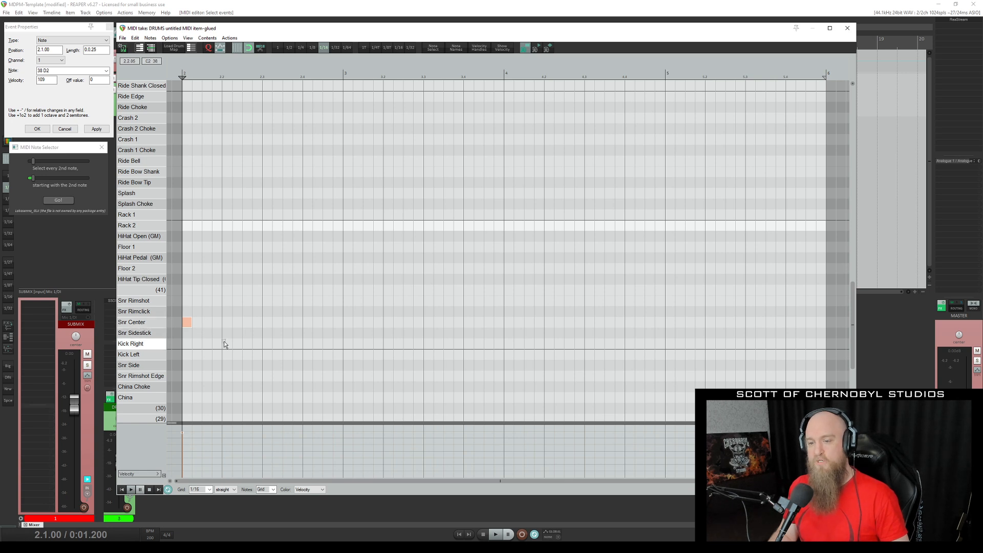
key(ctrl+v)
key(ctrl+v)
key(ctrl+v)
key(ctrl+v)
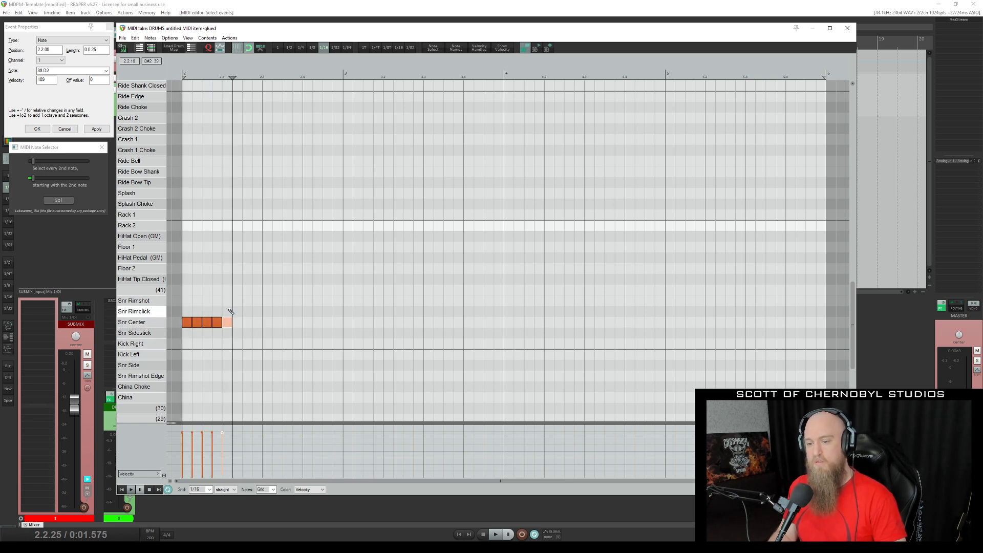
key(Delete)
Copy the four Snr Center notes and paste them at beats 3 and 4 of bar 2.
drag(253, 339, 182, 296)
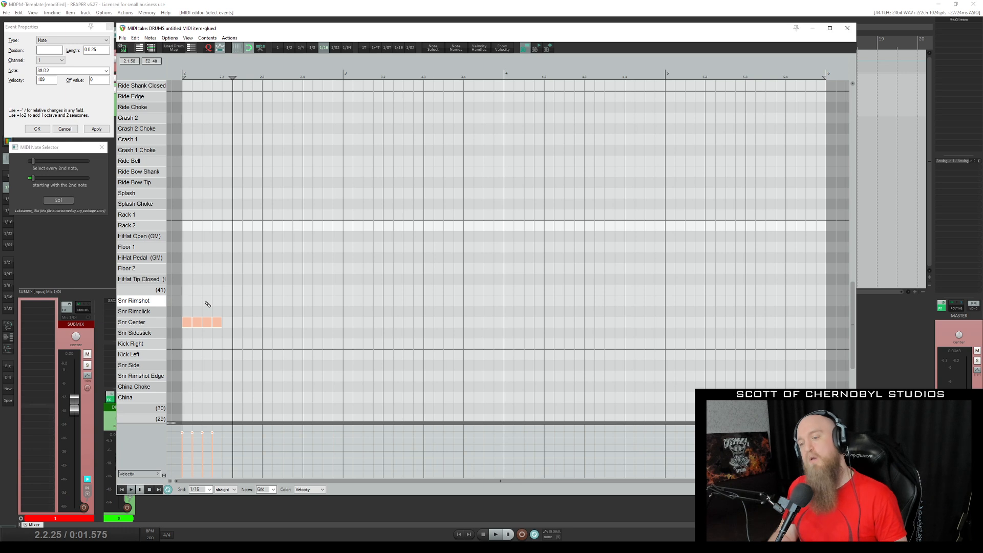
drag(294, 359, 183, 280)
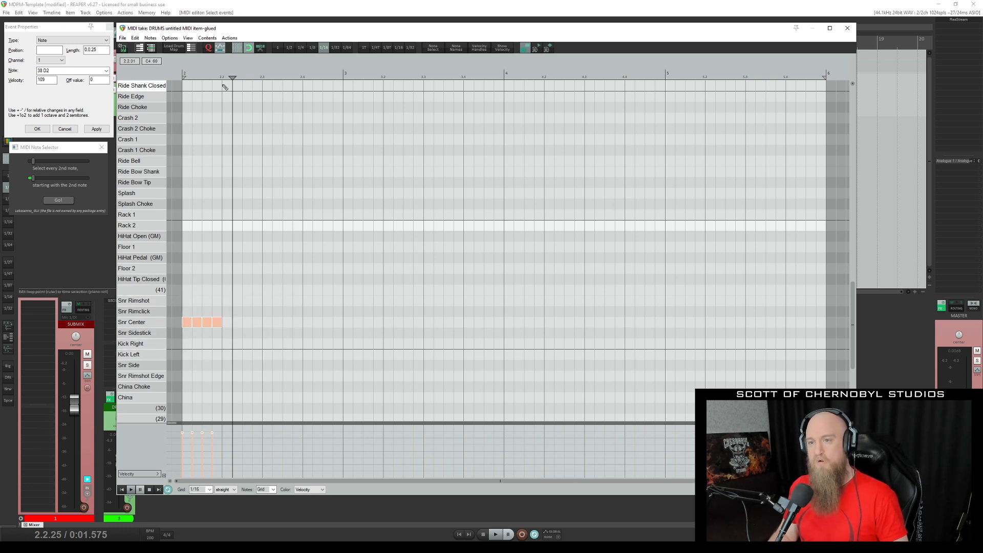
drag(317, 354, 184, 278)
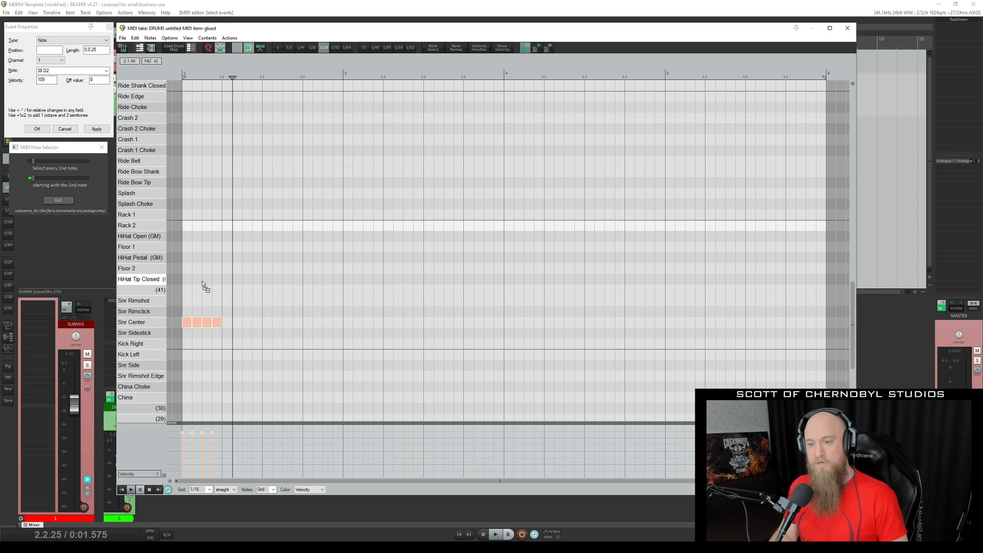
click(262, 75)
key(ctrl+v)
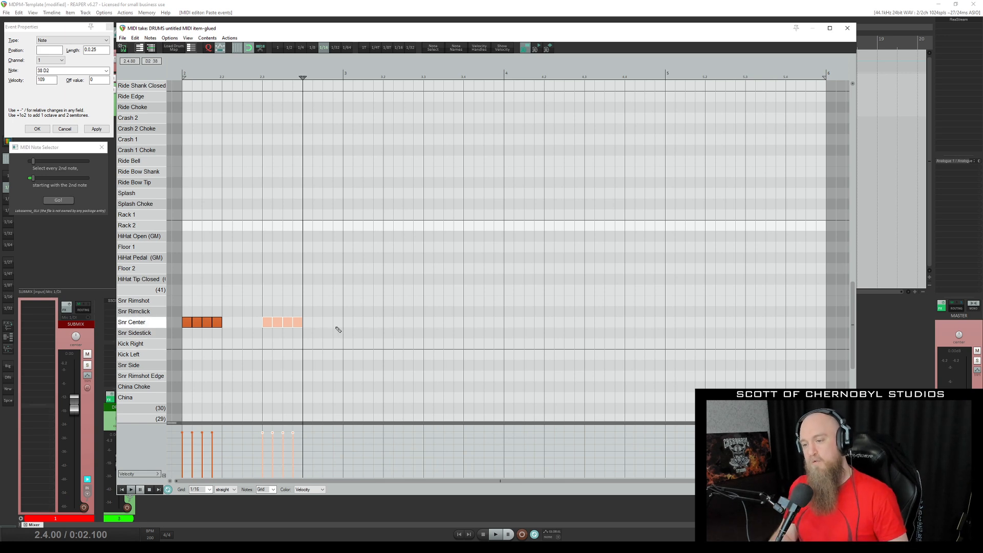
drag(362, 352, 270, 289)
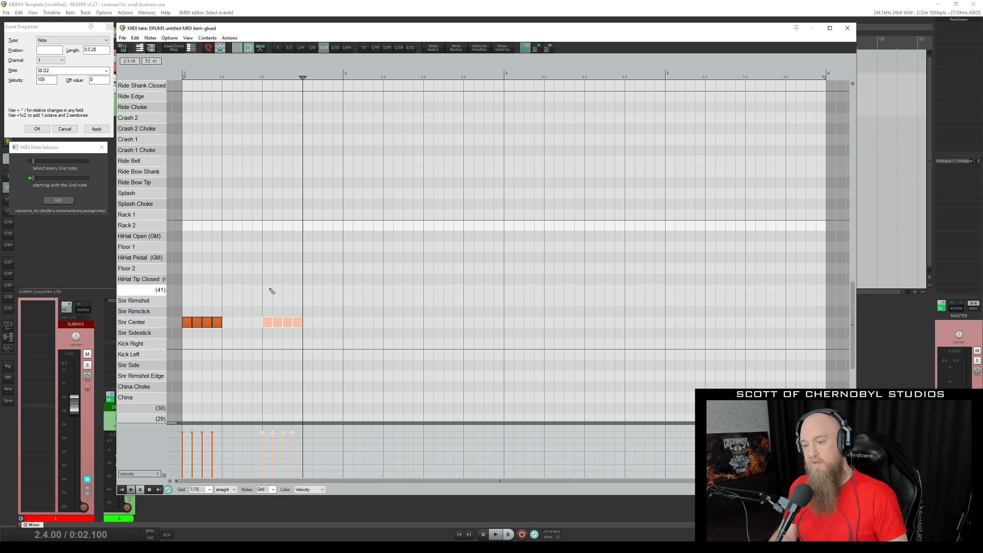
key(ctrl+v)
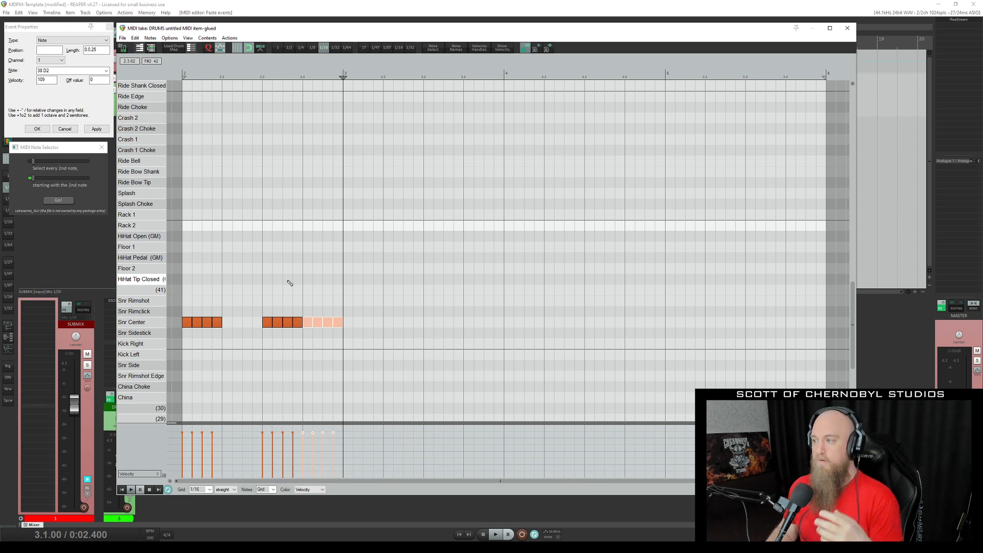
Set the velocity of the last four Snr Center notes to 100 in the event properties.
click(36, 28)
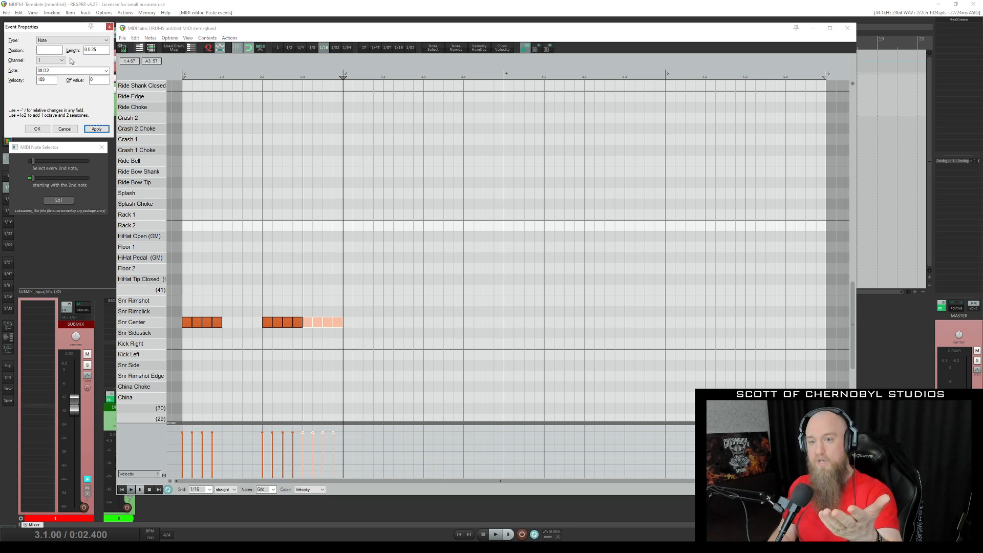
double_click(46, 80)
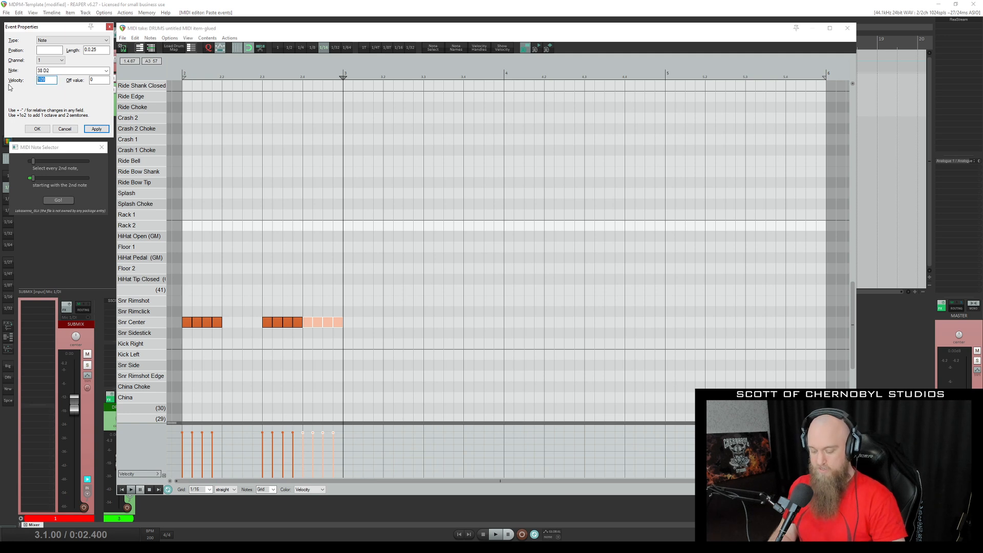
text(100)
click(96, 129)
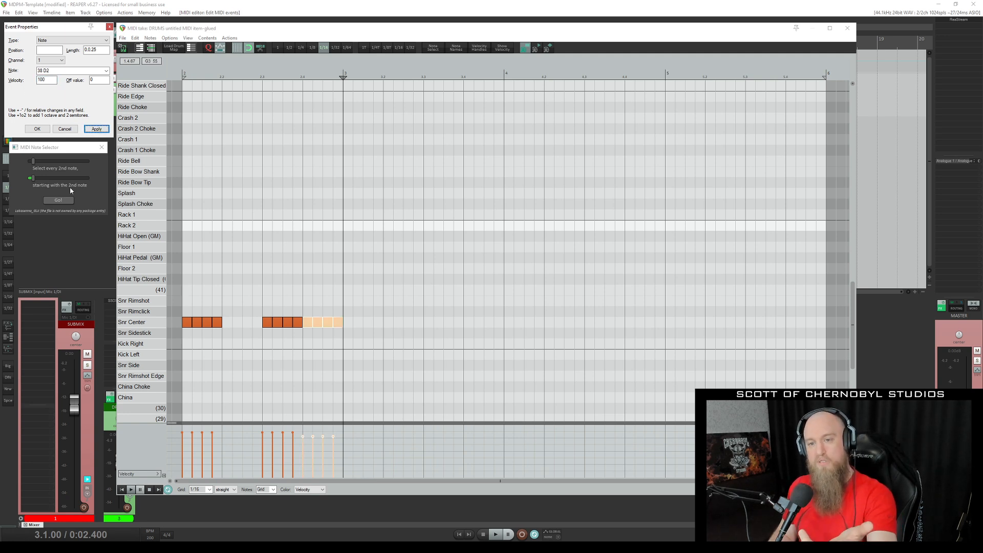
Select all the Snr Center notes and delete them.
click(58, 149)
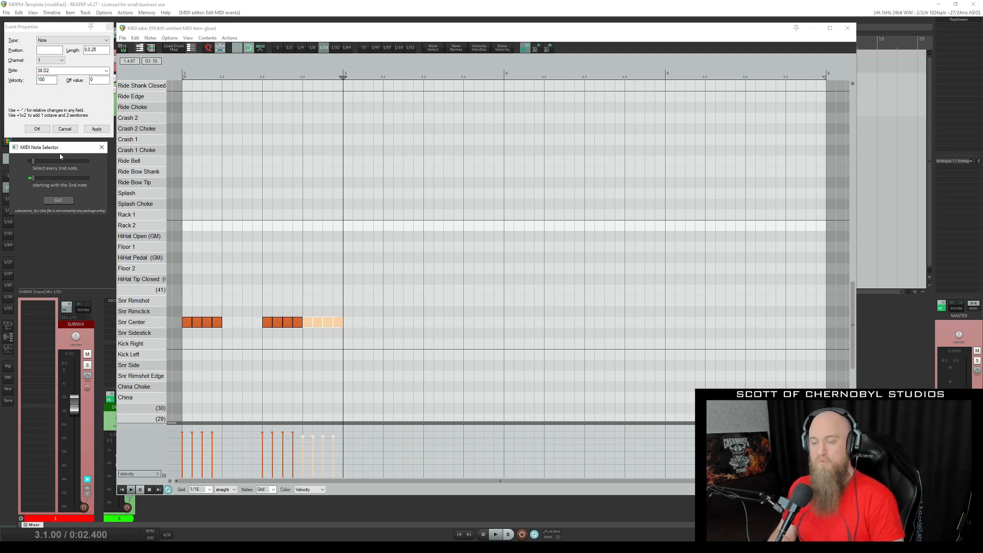
drag(396, 365, 186, 272)
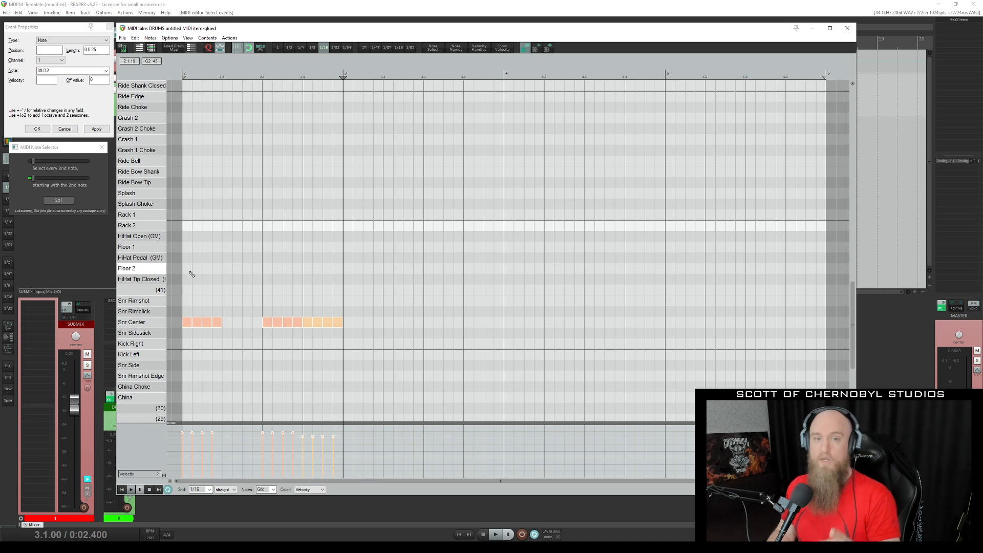
drag(409, 364, 189, 259)
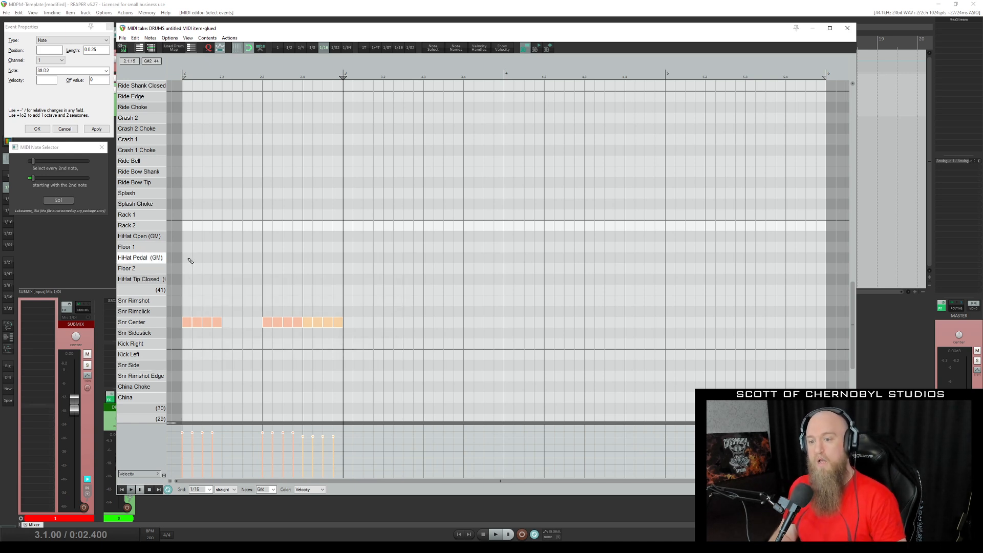
key(Delete)
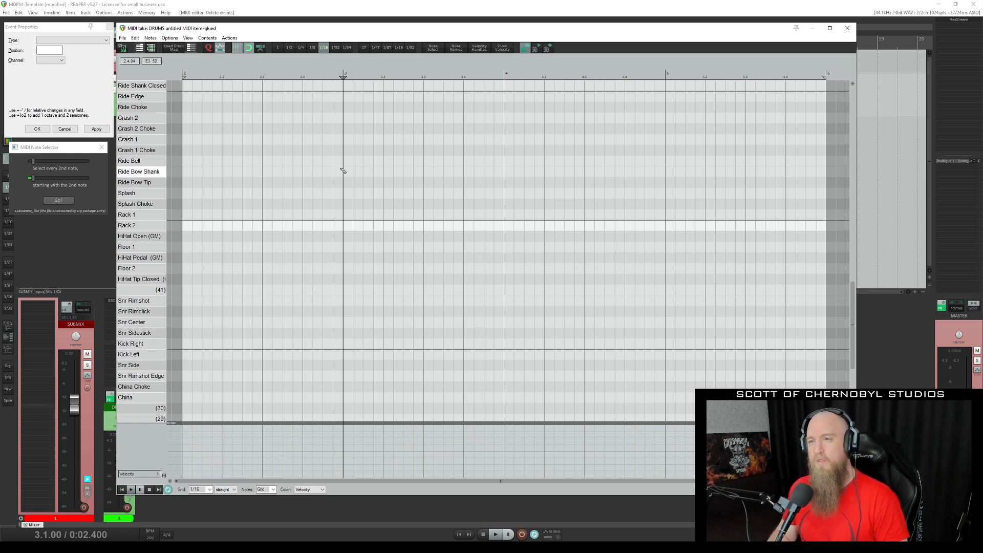
click(209, 490)
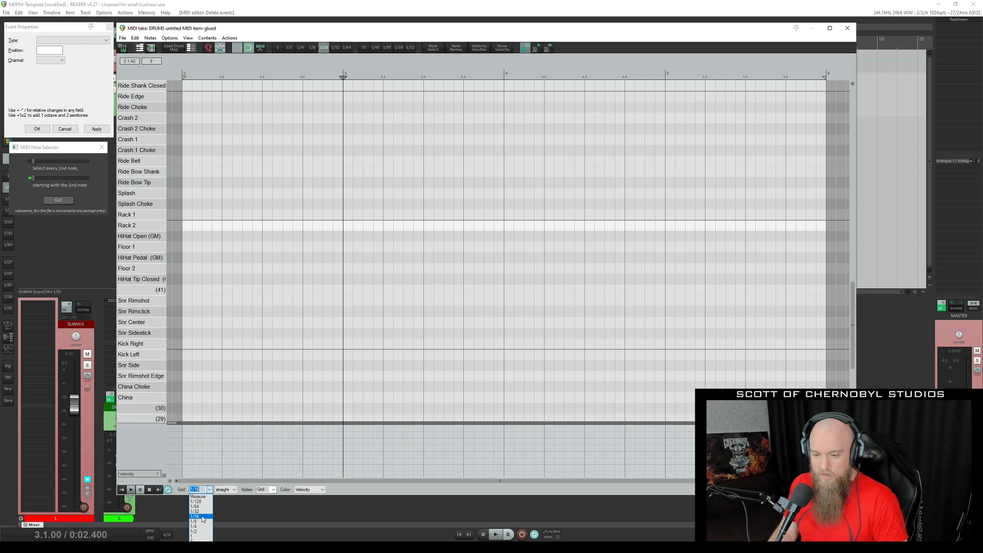
click(203, 519)
click(235, 491)
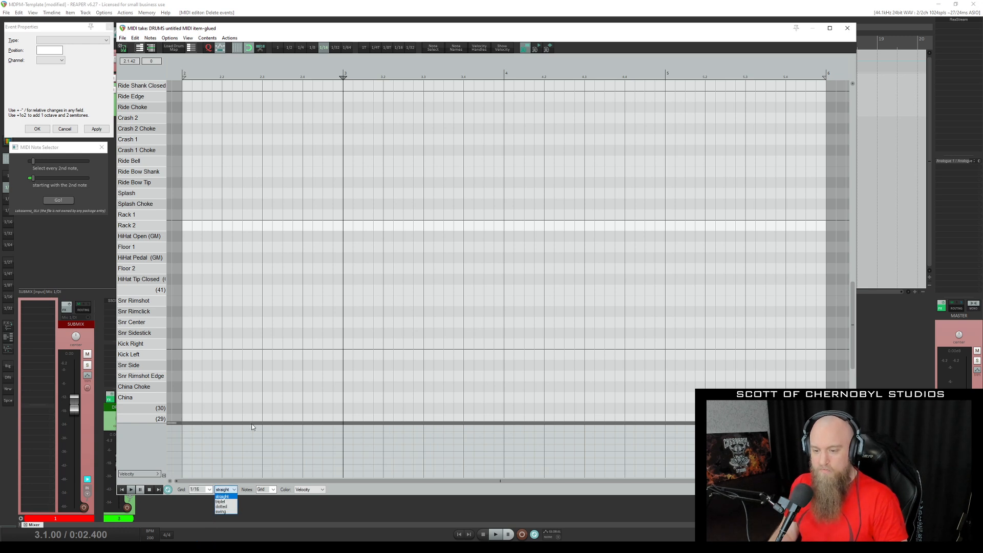
click(365, 490)
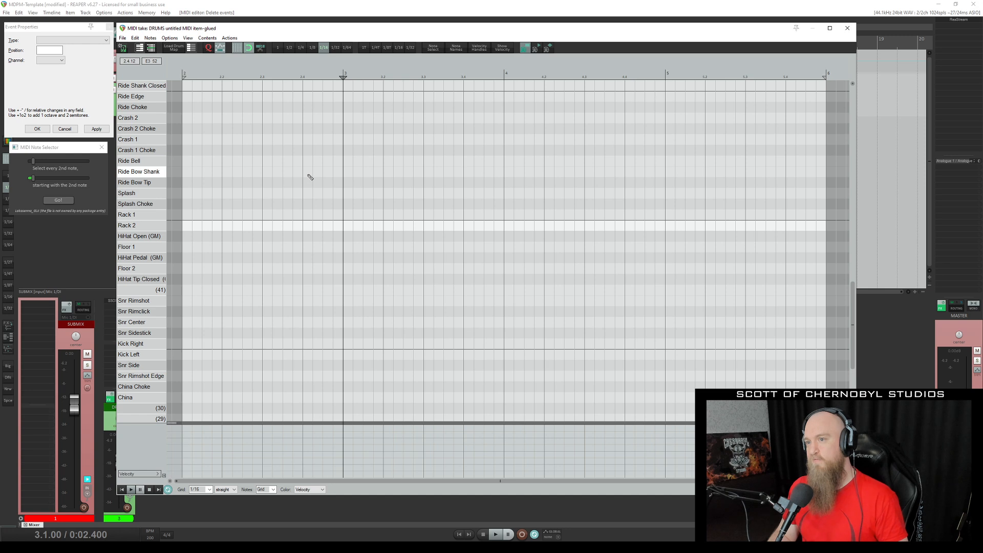
Set the MIDI editor grid to 1/8 triplet.
key(3)
key(2)
key(8)
key(t)
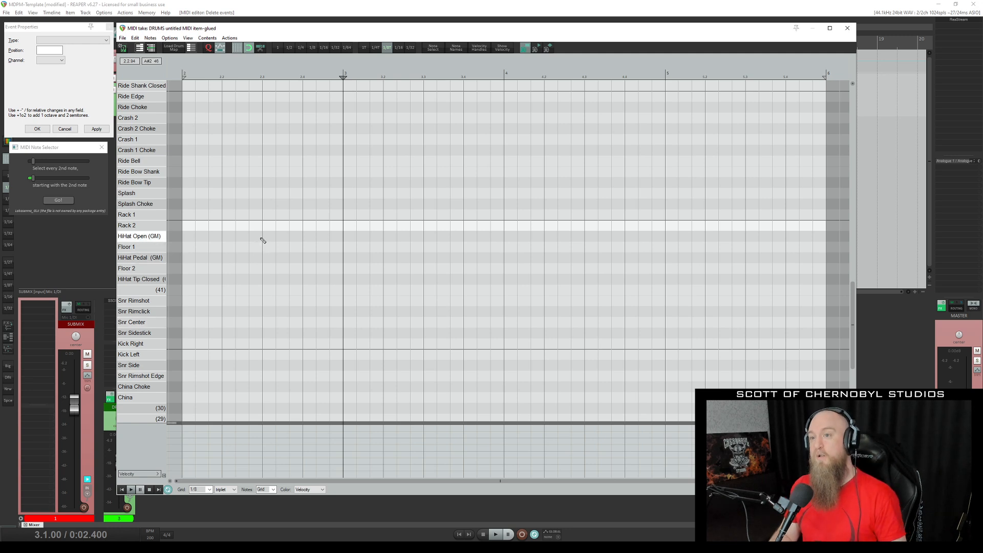
Set the grid to straight 1/8 and draw a one-beat note on Snr Center at the start of bar 2.
key(8)
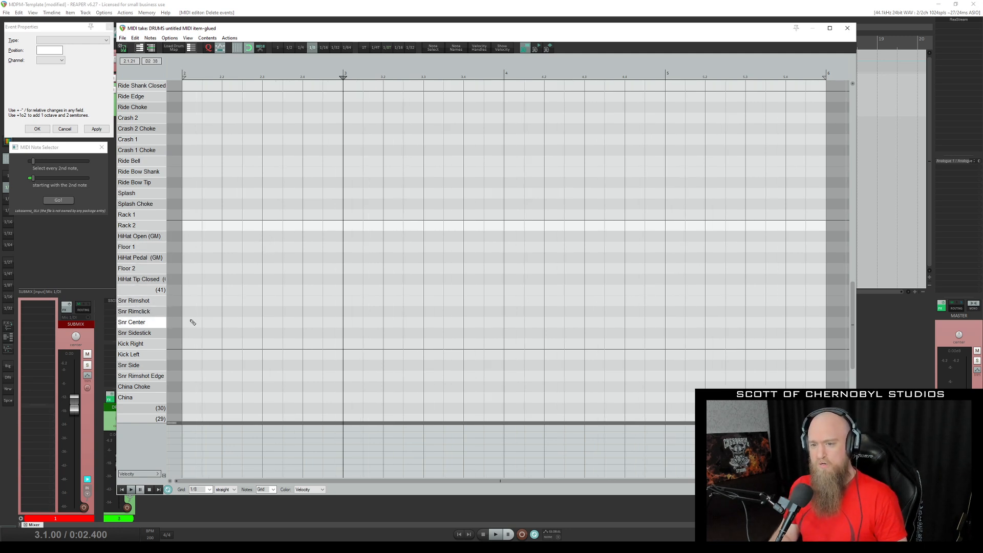
drag(188, 325, 215, 322)
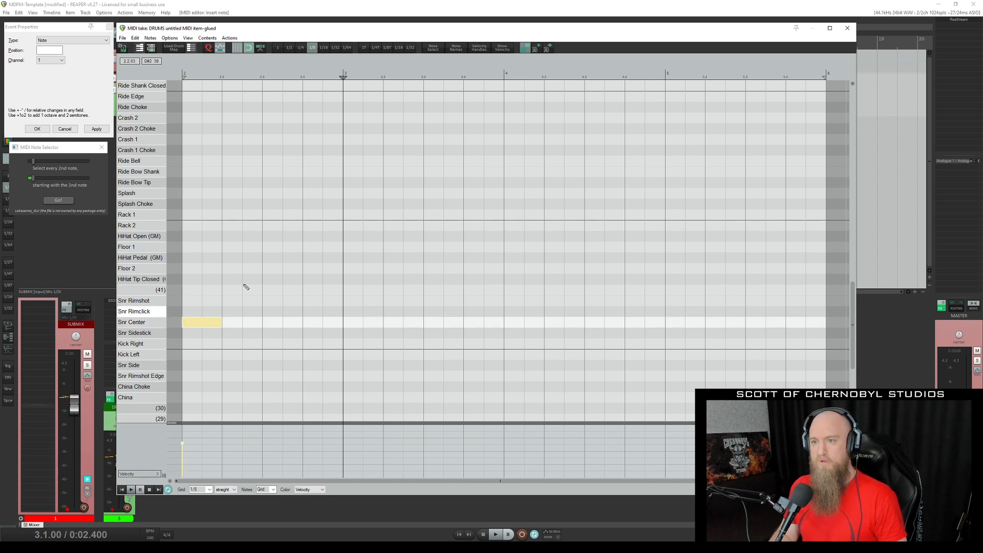
Set the grid to 1/16 and draw one-beat notes on Rack 1, Rack 2 and Floor 1 for beats 2, 3 and 4 of bar 2.
key(6)
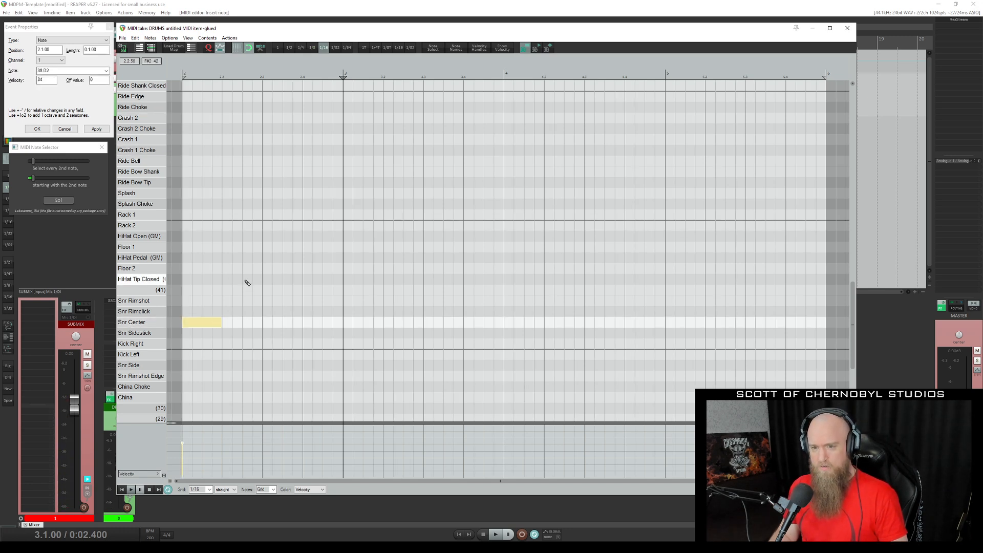
mouse_move(230, 218)
mouse_down()
mouse_move(259, 216)
mouse_move(340, 248)
mouse_up()
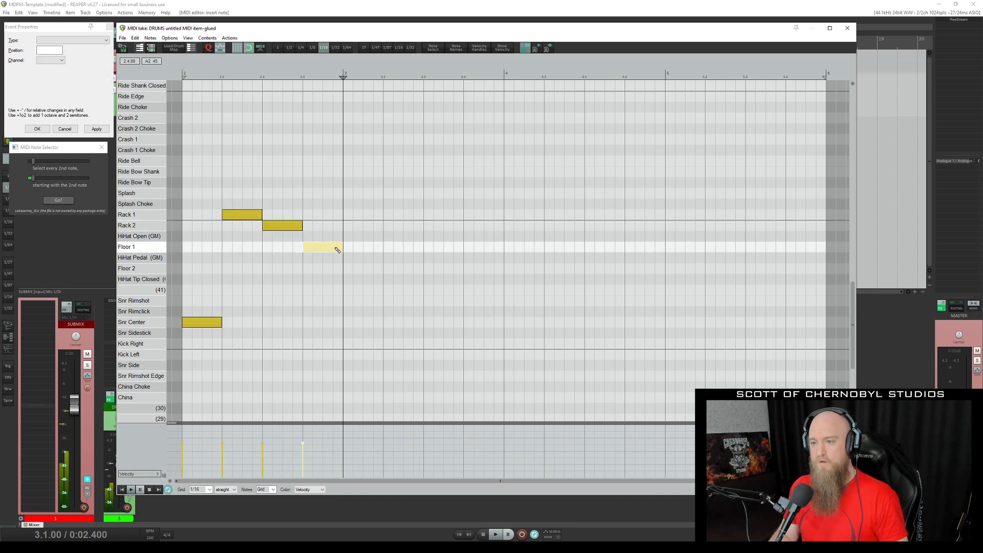
Set the velocity of all four drum notes to 115 and turn on velocity handles and velocity numbers on the notes.
mouse_move(441, 358)
mouse_down()
mouse_move(351, 303)
mouse_move(198, 180)
mouse_up()
double_click(54, 80)
text(115)
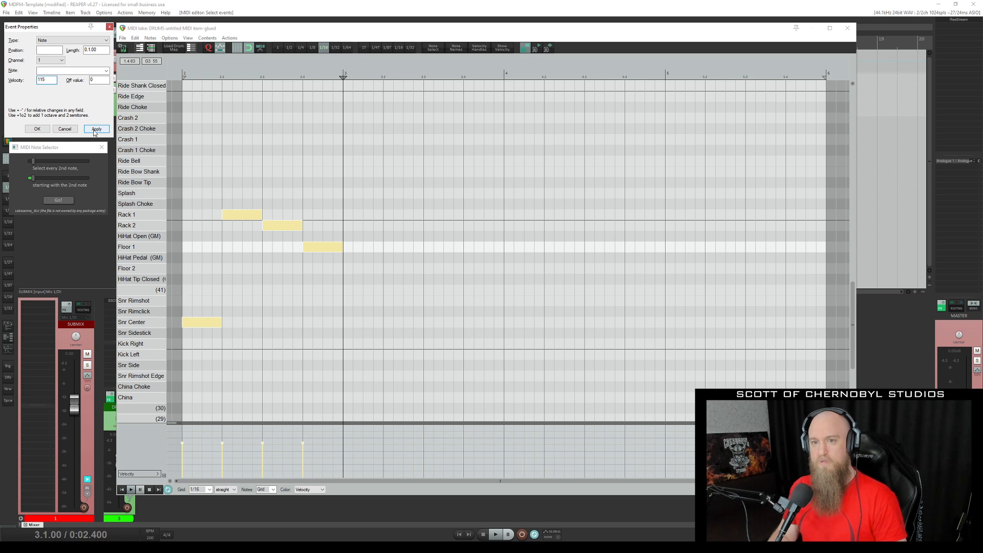
click(95, 130)
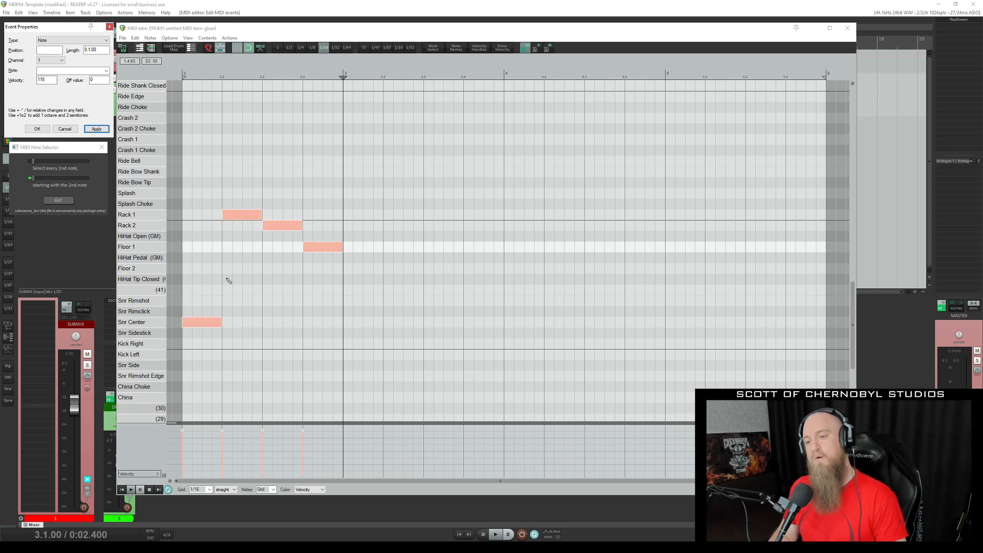
click(480, 48)
click(503, 48)
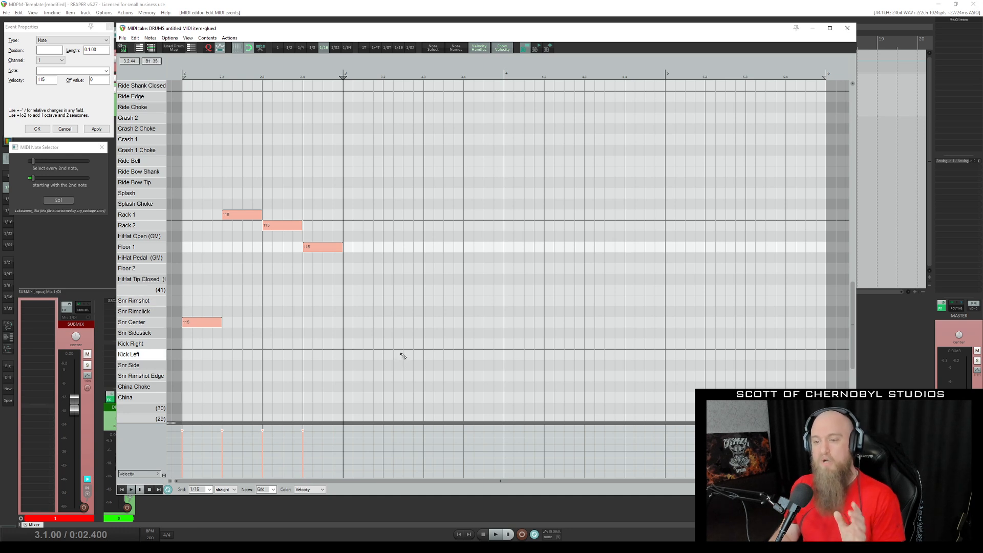
Split the Snr Center and Rack 1 notes on the 1/16 grid, and the Rack 2 and Floor 1 notes into 1/8 triplets.
drag(438, 350, 251, 355)
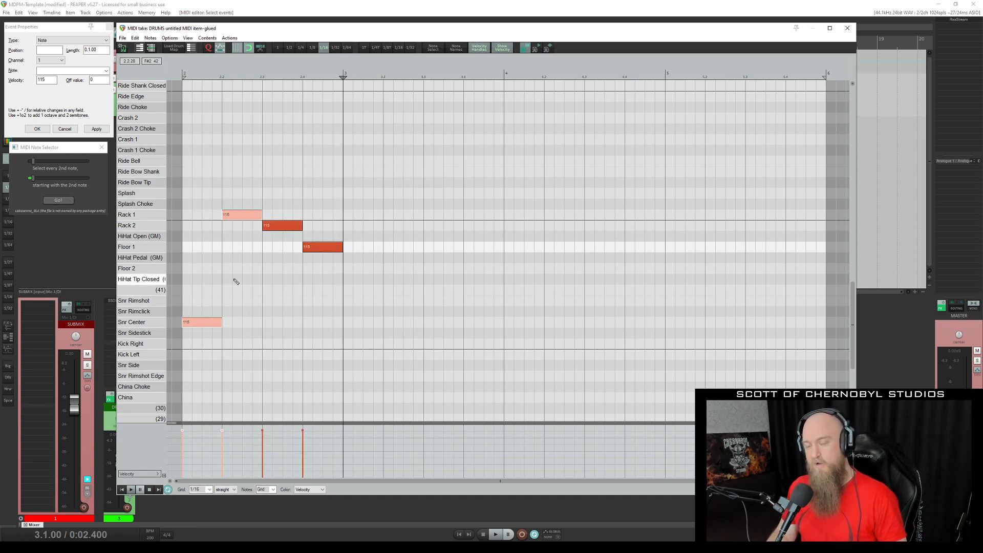
key(s)
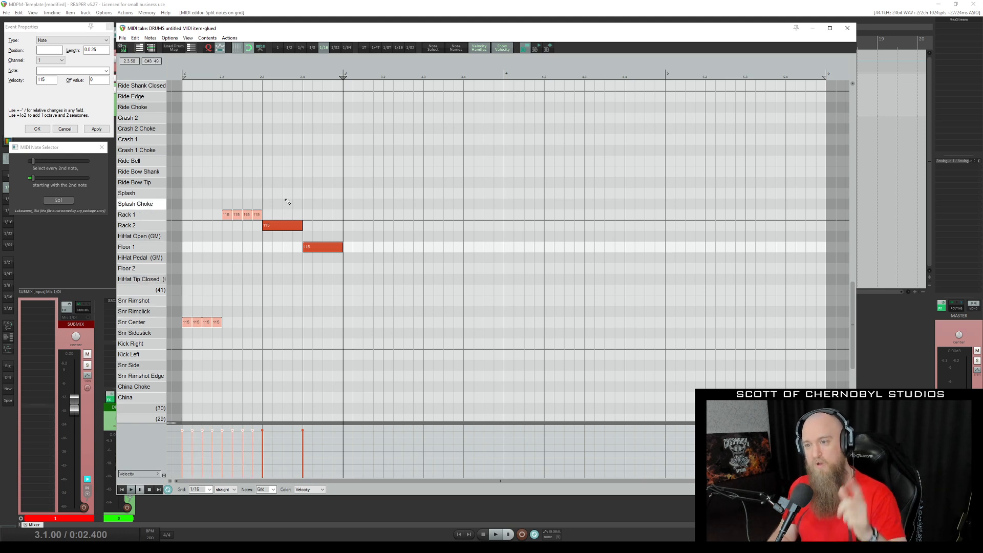
drag(282, 195, 331, 272)
key(t)
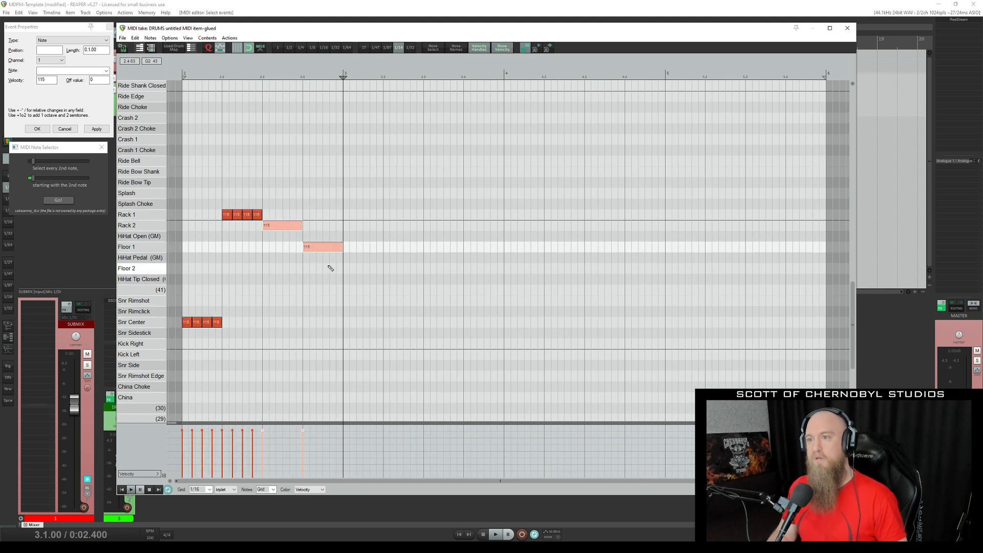
key(s)
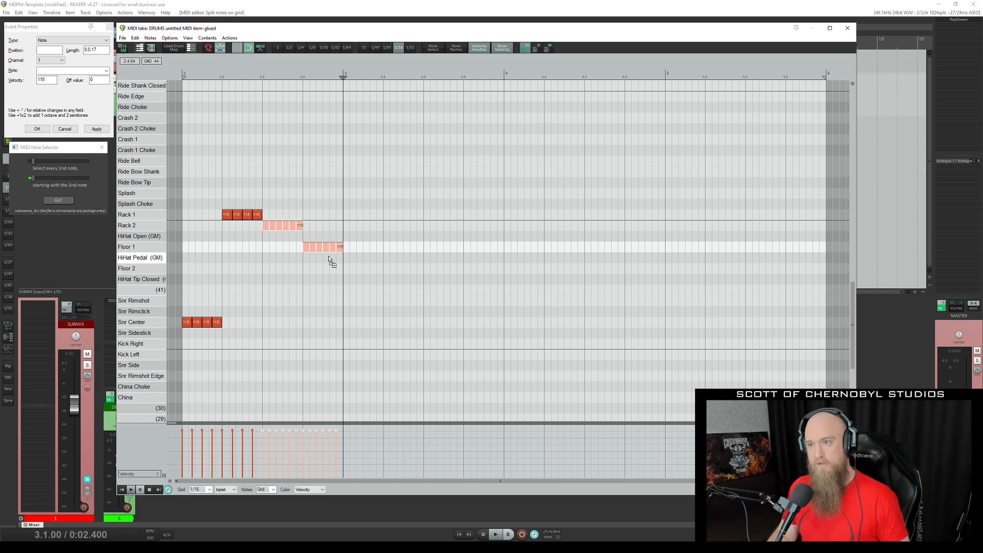
key(8)
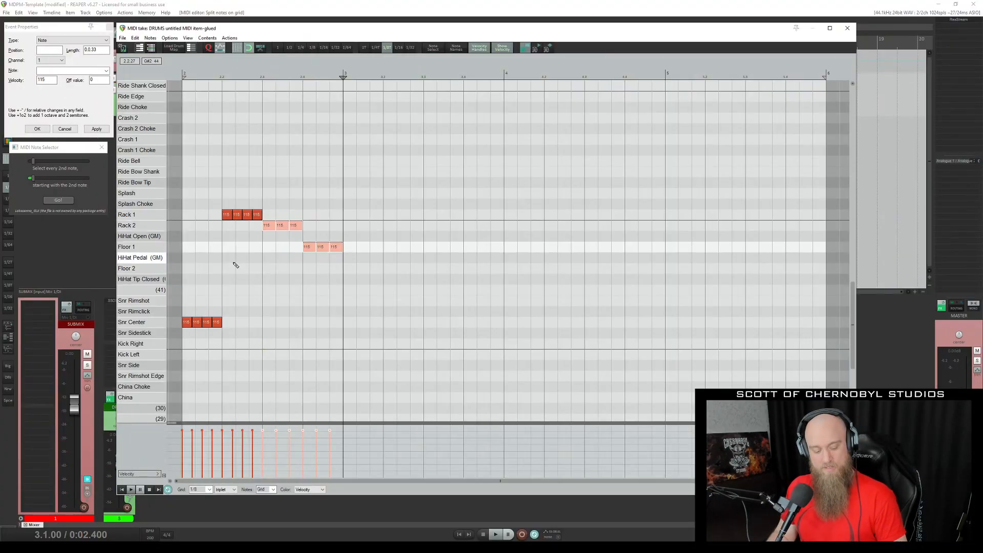
Undo the grid splits of the snare, rack and floor tom notes.
key(ctrl+z)
key(ctrl+z)
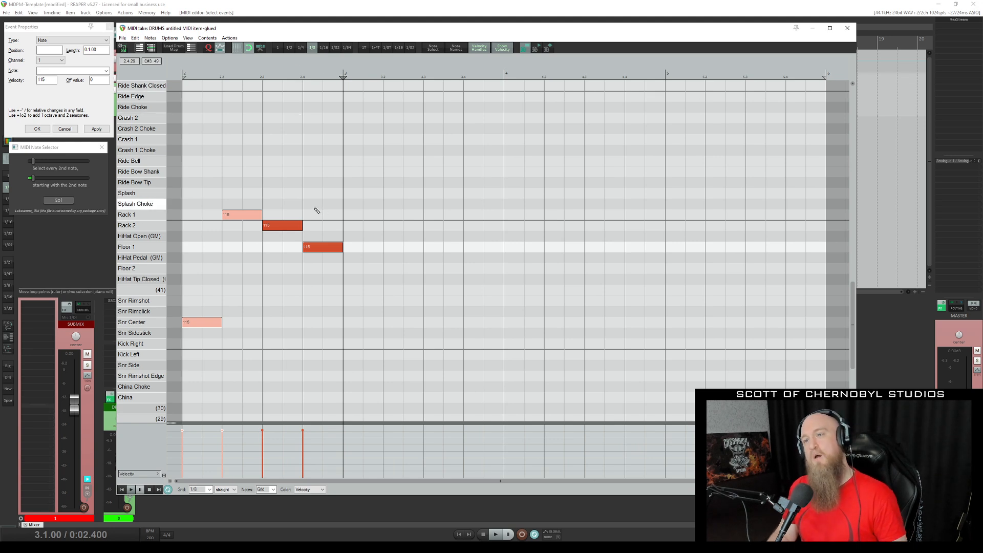
Split Snr Center and Rack 1 on the straight 1/16 grid, invert the selection, and split Rack 2 and Floor 1 on the 1/8 triplet grid.
key(6)
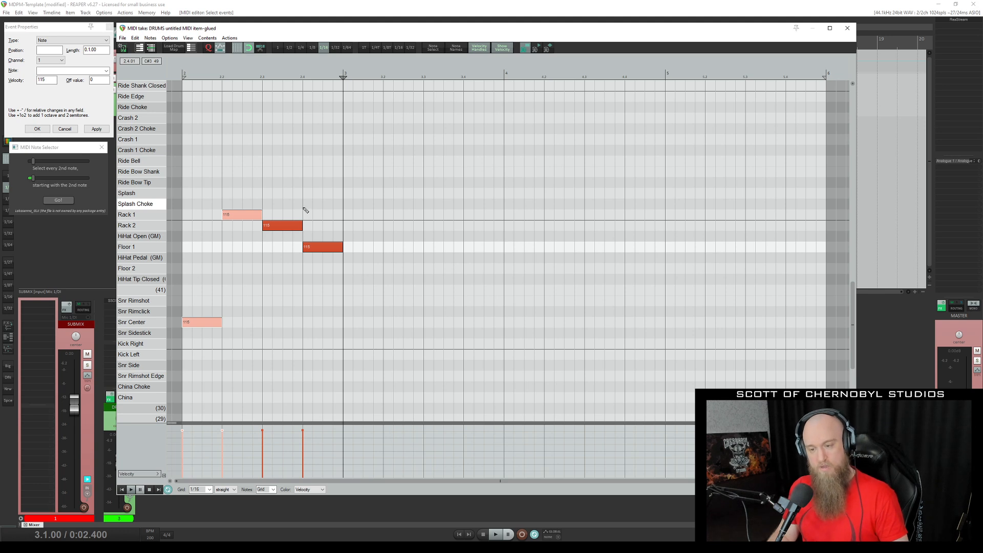
key(s)
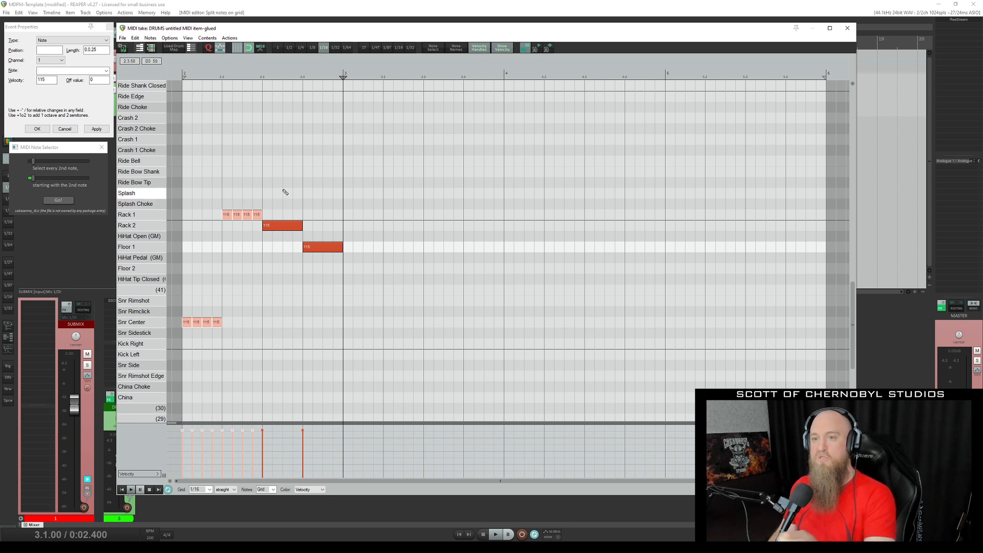
key(ctrl+i)
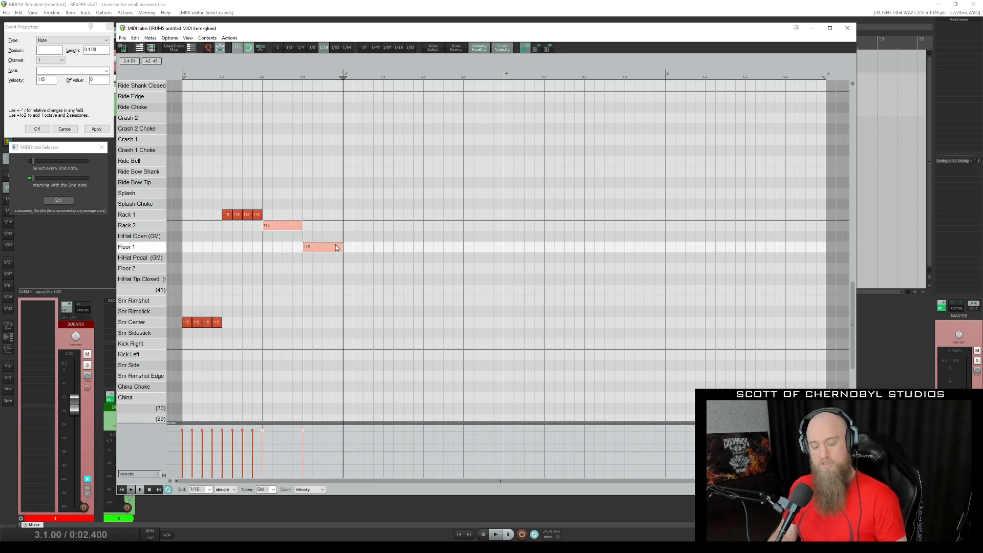
key(t)
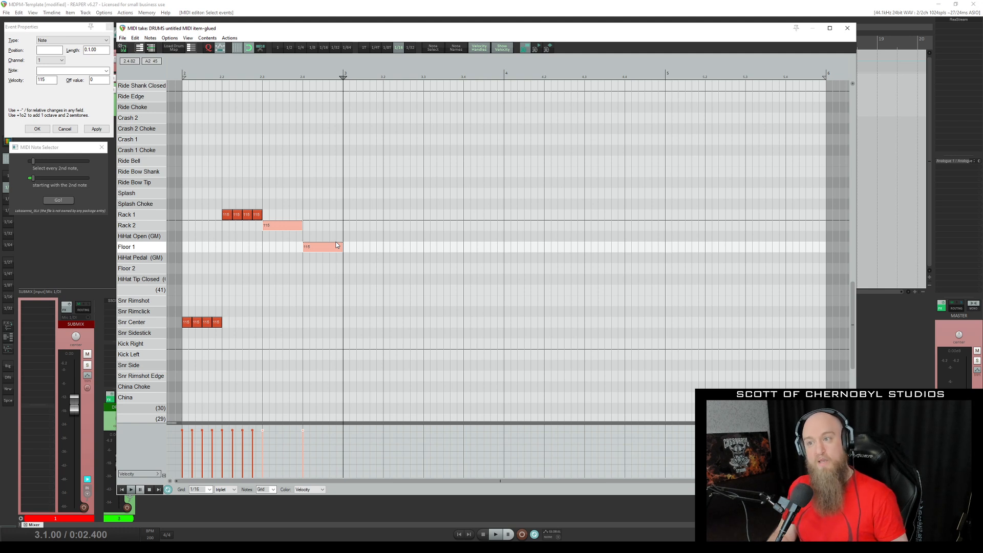
key(8)
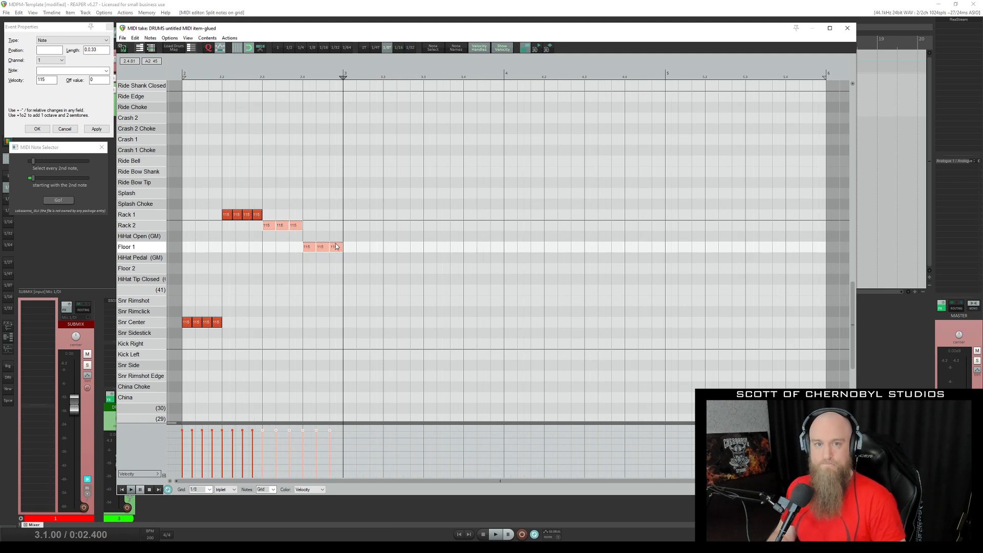